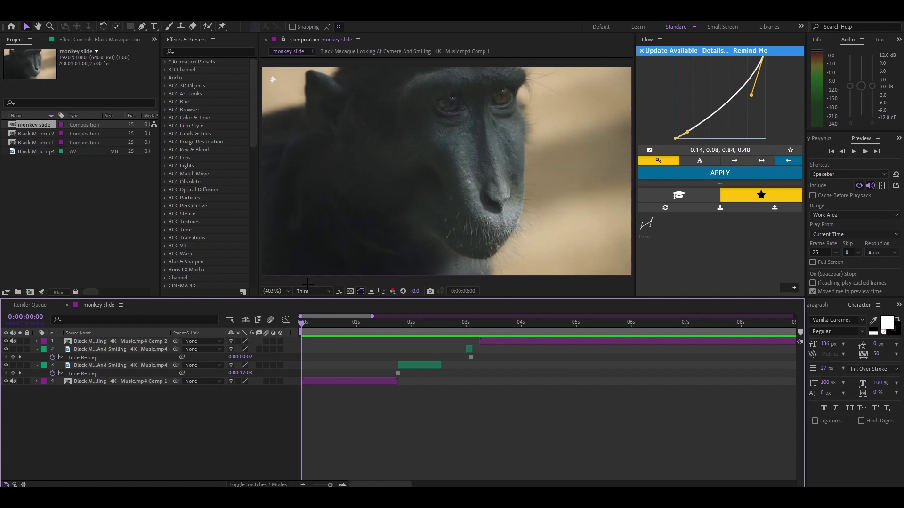
# Check the monkey slide composition's settings and the available preview frame rates, leaving them as they are
pyautogui.click(47, 16)
pyautogui.click(73, 39)
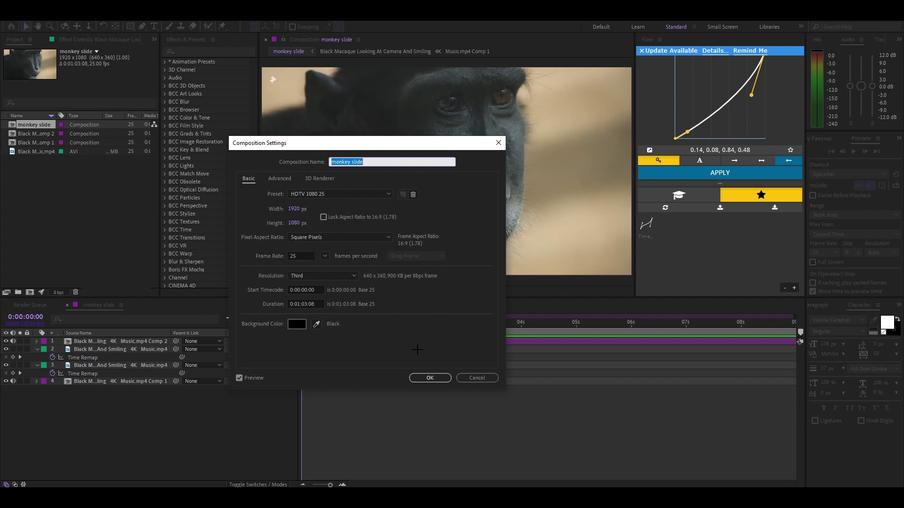
pyautogui.press('Return')
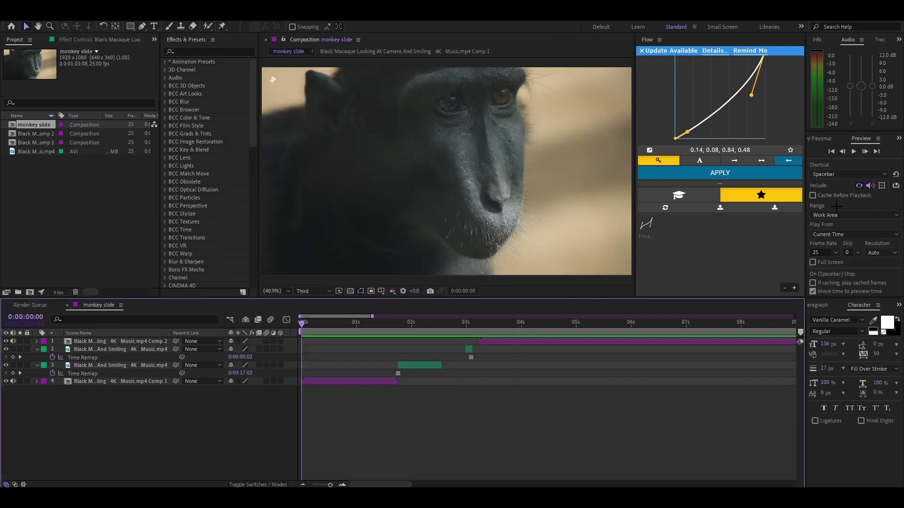
pyautogui.click(836, 252)
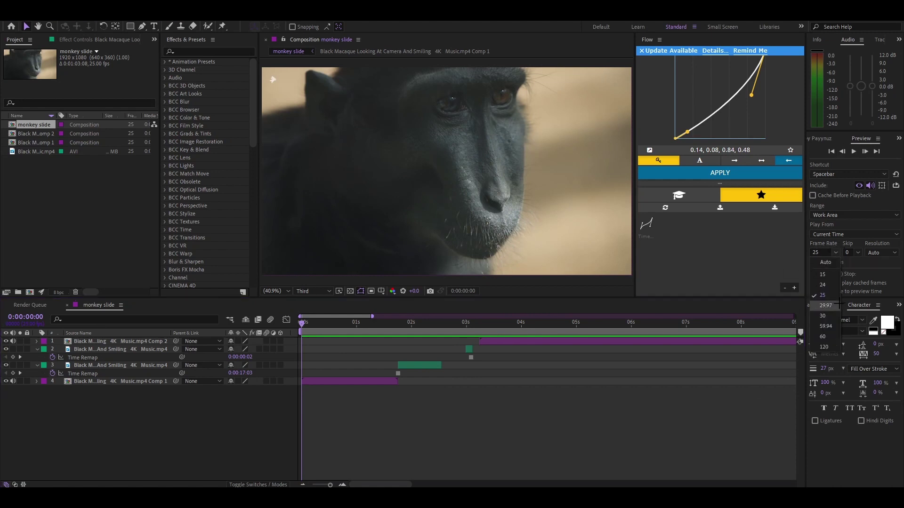
pyautogui.click(548, 359)
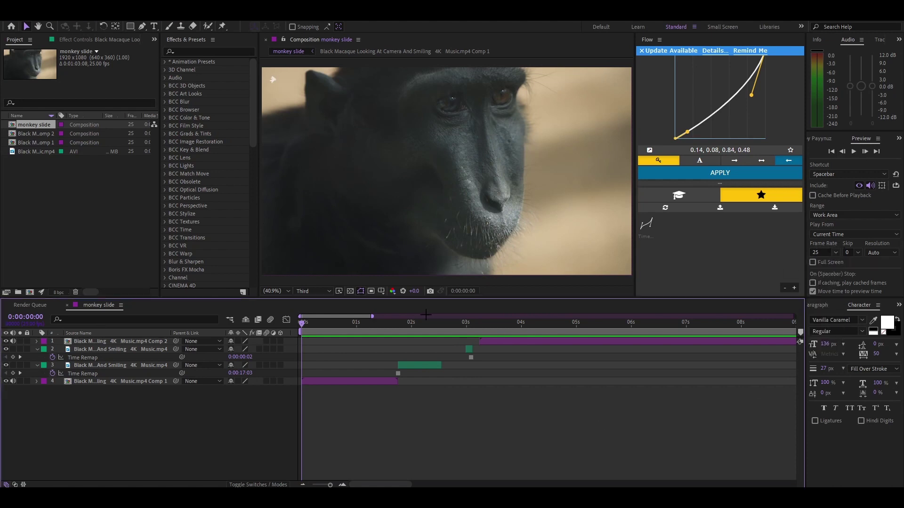
# Trim the monkey slide composition to a duration of 0:00:06:02 and scrub through its opening clip
pyautogui.click(47, 15)
pyautogui.click(667, 381)
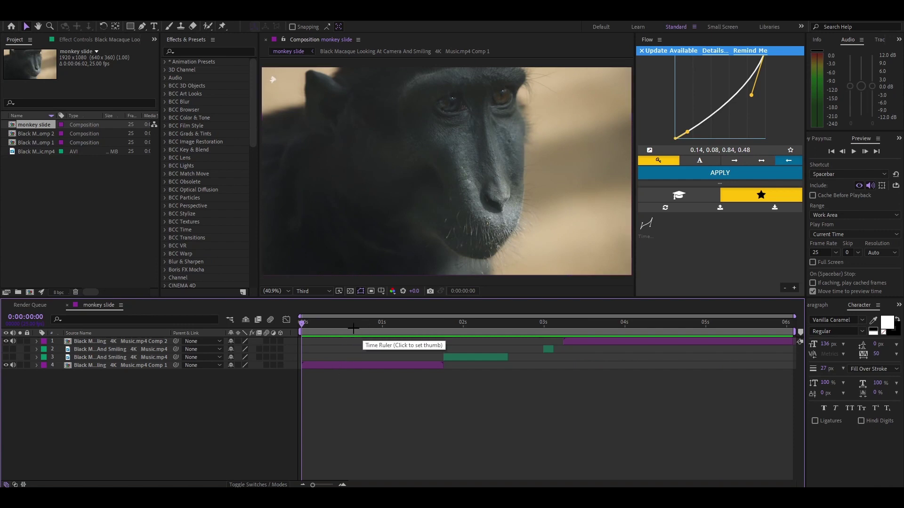
pyautogui.moveTo(351, 325); pyautogui.dragTo(323, 327)
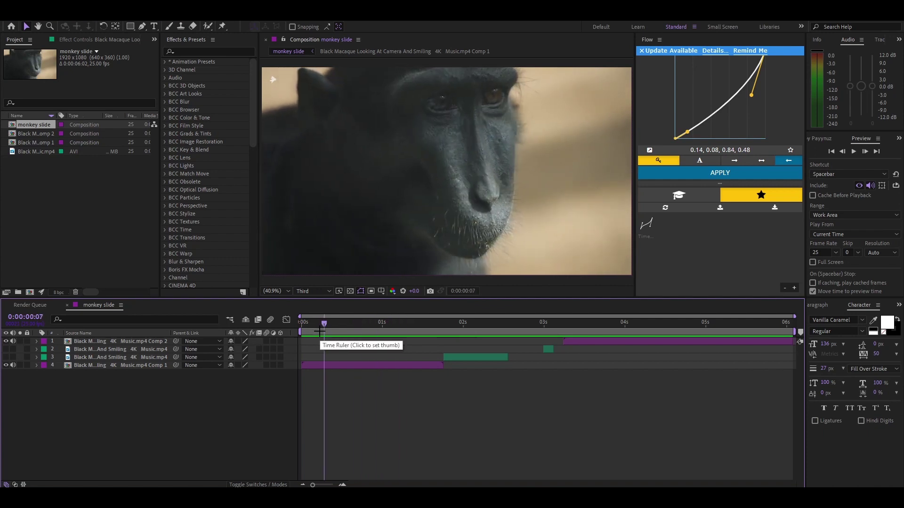
pyautogui.moveTo(393, 322); pyautogui.dragTo(434, 324)
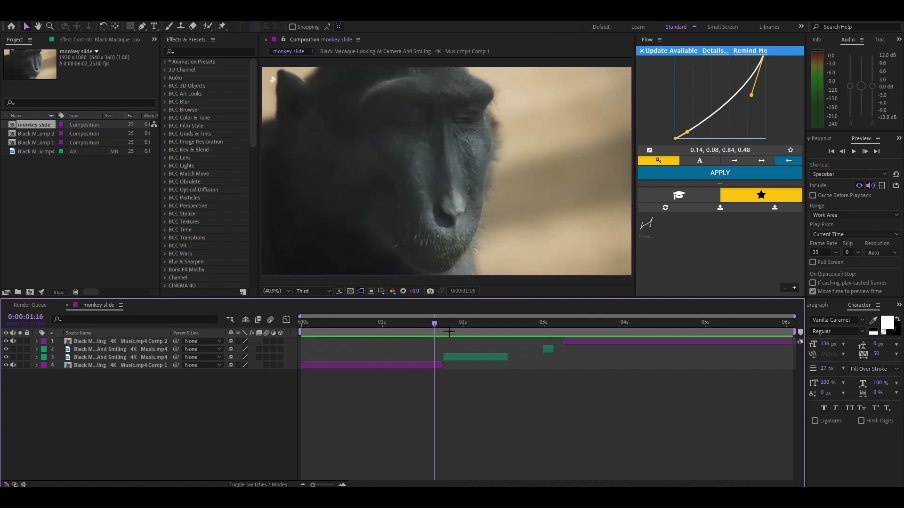
# Move the short freeze-frame clip on layer 2 to start at about 2:16 and reveal the Time Remap keyframes of both freeze-frame layers
pyautogui.moveTo(435, 323); pyautogui.dragTo(554, 346)
pyautogui.press('space')
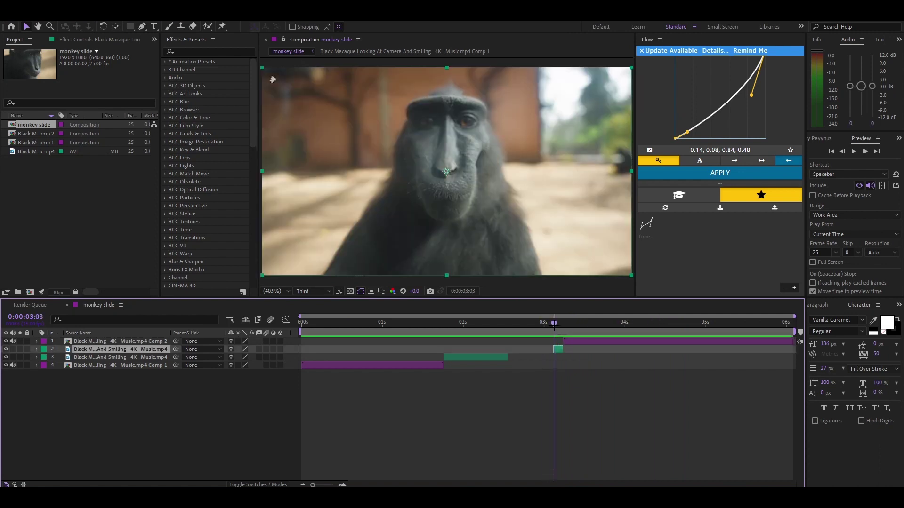
pyautogui.moveTo(674, 321); pyautogui.dragTo(517, 348)
pyautogui.click(518, 324)
pyautogui.press('u')
pyautogui.click(482, 365)
pyautogui.press('u')
# Examine where the opening clip meets the freeze-frame on layer 3 and look up that layer's Time options
pyautogui.moveTo(474, 324); pyautogui.dragTo(436, 332)
pyautogui.click(438, 380)
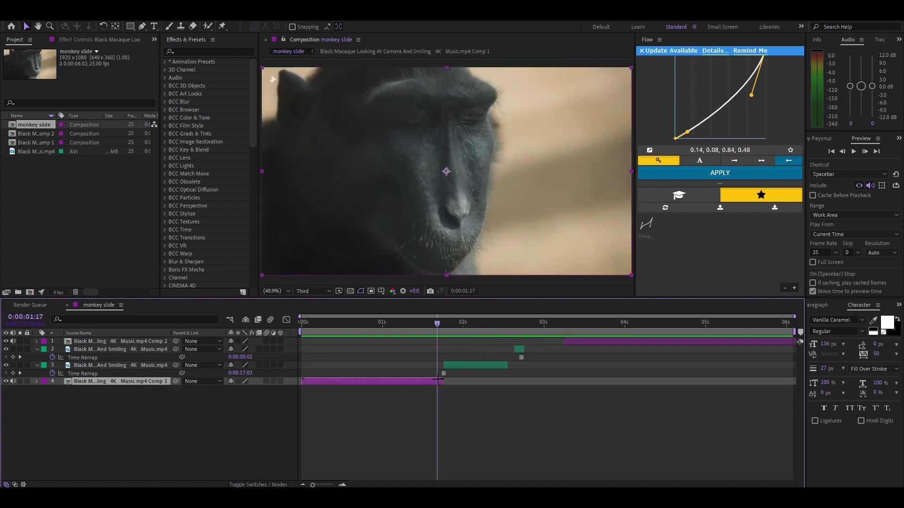
pyautogui.click(460, 326)
pyautogui.rightClick(477, 366)
pyautogui.click(488, 322)
pyautogui.moveTo(489, 323); pyautogui.dragTo(466, 322)
pyautogui.rightClick(476, 362)
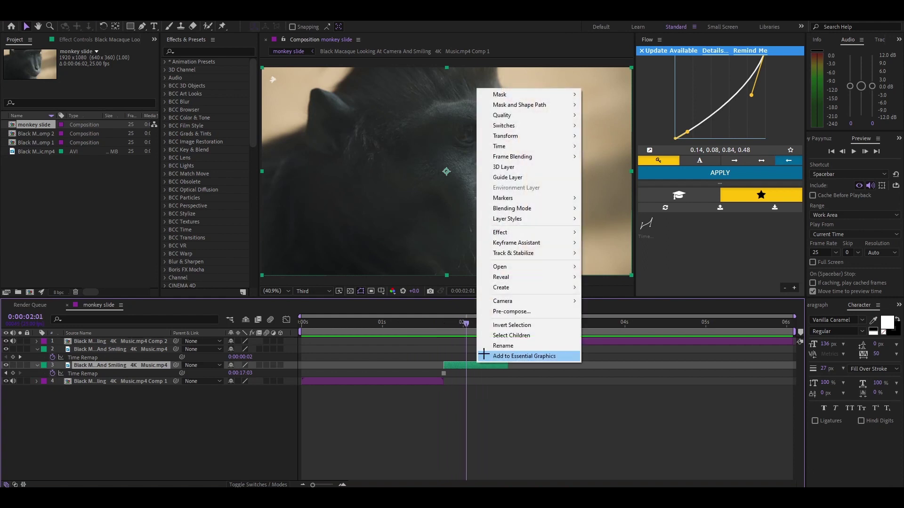
pyautogui.moveTo(535, 143)
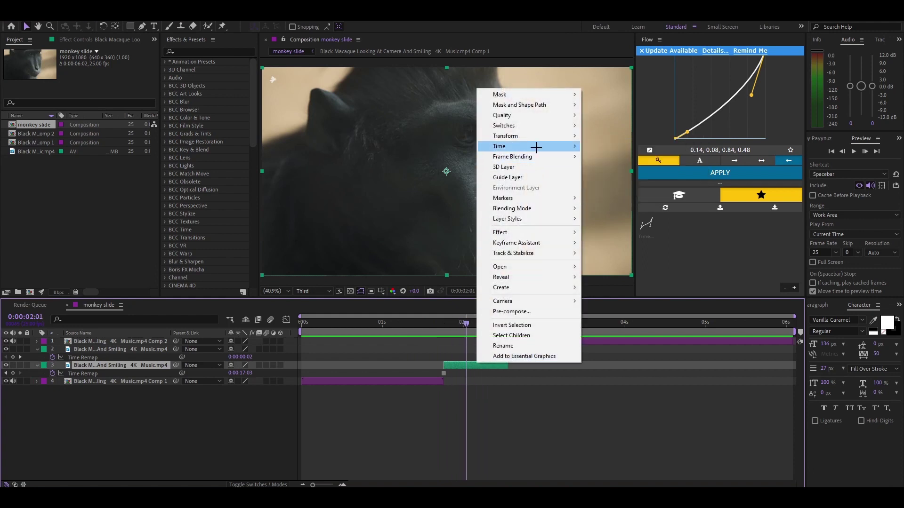
pyautogui.click(482, 404)
# Try a different Time Remap value on the layer 3 freeze-frame at 1:21 and undo it
pyautogui.click(443, 374)
pyautogui.click(450, 323)
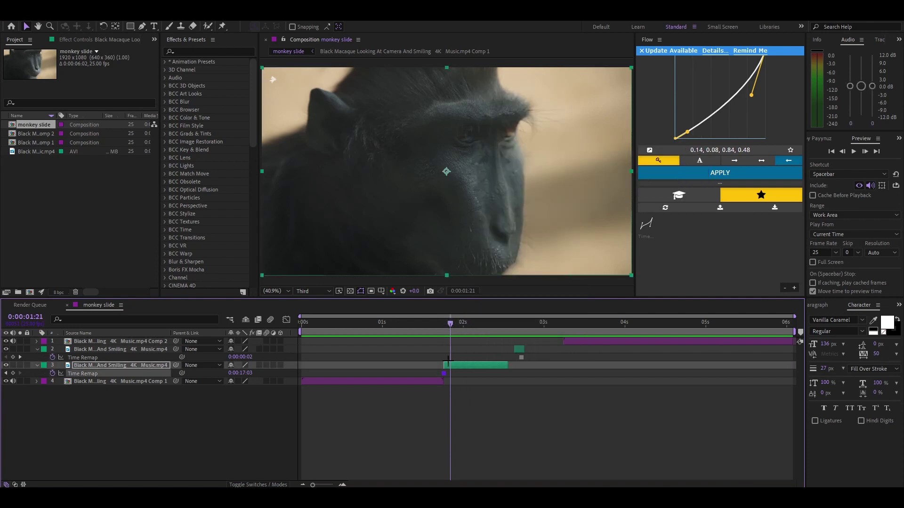
pyautogui.moveTo(245, 373); pyautogui.dragTo(273, 363)
pyautogui.hotkey('ctrl', 'z')
# Extend both freeze-frame clips so they overlap across the whole gap between the opening and closing clips
pyautogui.moveTo(448, 325); pyautogui.dragTo(515, 350)
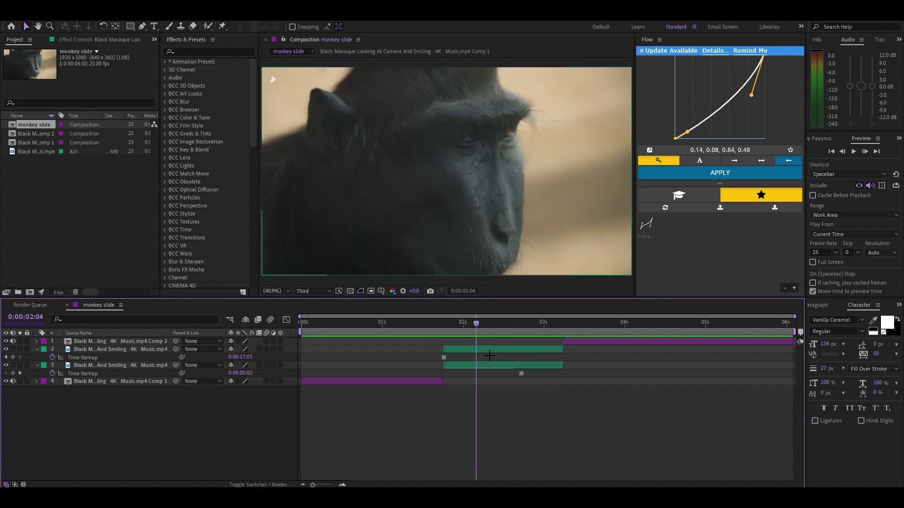
pyautogui.click(487, 350)
pyautogui.moveTo(475, 323); pyautogui.dragTo(554, 325)
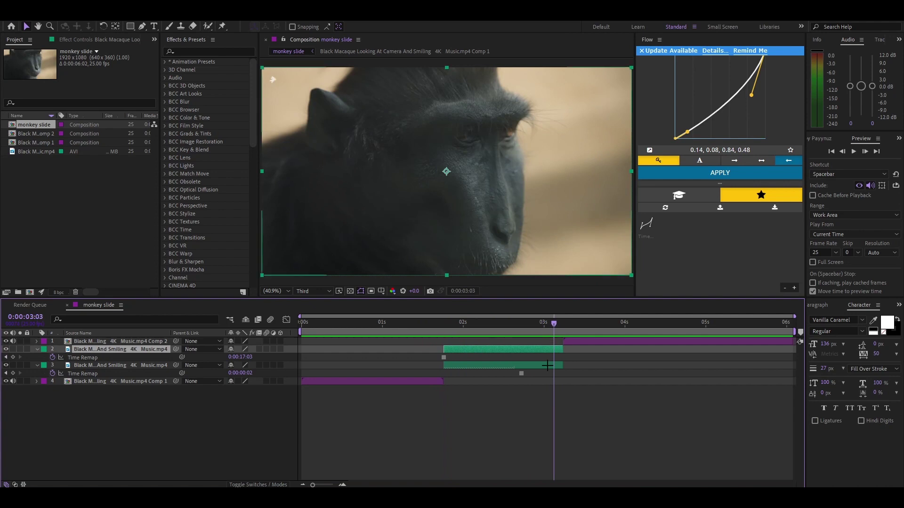
# Pre-compose the two freeze-frame clips together and scrub across the combined layer
pyautogui.click(553, 361)
pyautogui.keyDown('shift'); pyautogui.click(531, 350); pyautogui.keyUp('shift')
pyautogui.hotkey('ctrl', 'shift', 'c')
pyautogui.click(474, 309)
pyautogui.moveTo(459, 325); pyautogui.dragTo(476, 346)
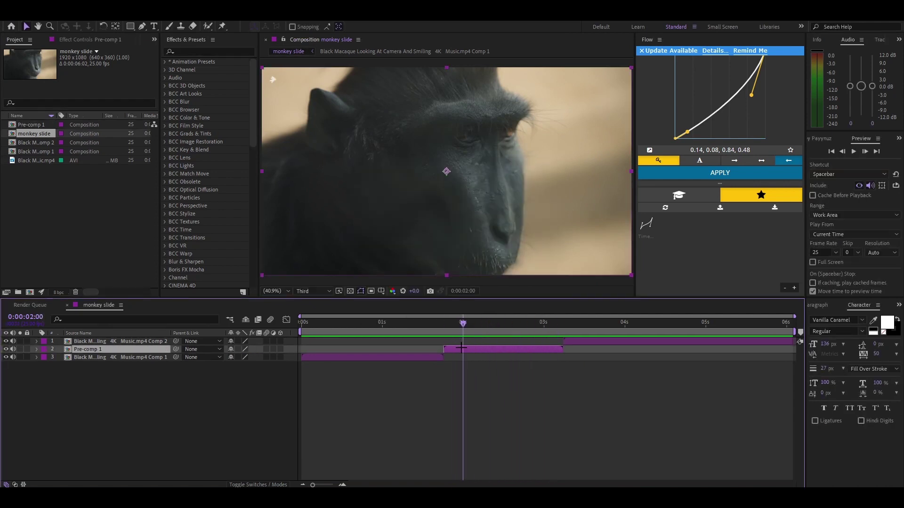
pyautogui.click(529, 324)
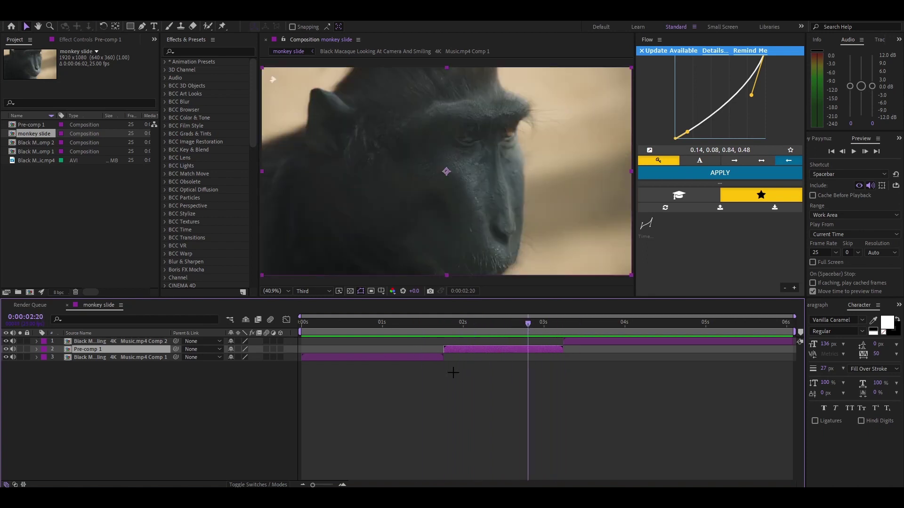
pyautogui.moveTo(530, 323)
pyautogui.mouseDown()
pyautogui.moveTo(550, 327)
pyautogui.moveTo(541, 329)
pyautogui.mouseUp()
# Open the pre-composition at its first frame and set its height to 6443 px in the composition settings
pyautogui.doubleClick(514, 349)
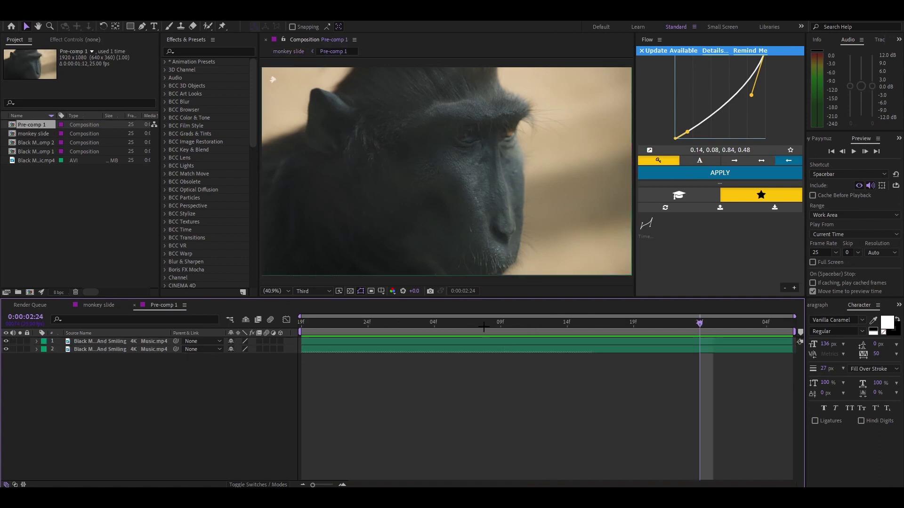
pyautogui.moveTo(339, 324); pyautogui.dragTo(301, 344)
pyautogui.press('u')
pyautogui.press('u')
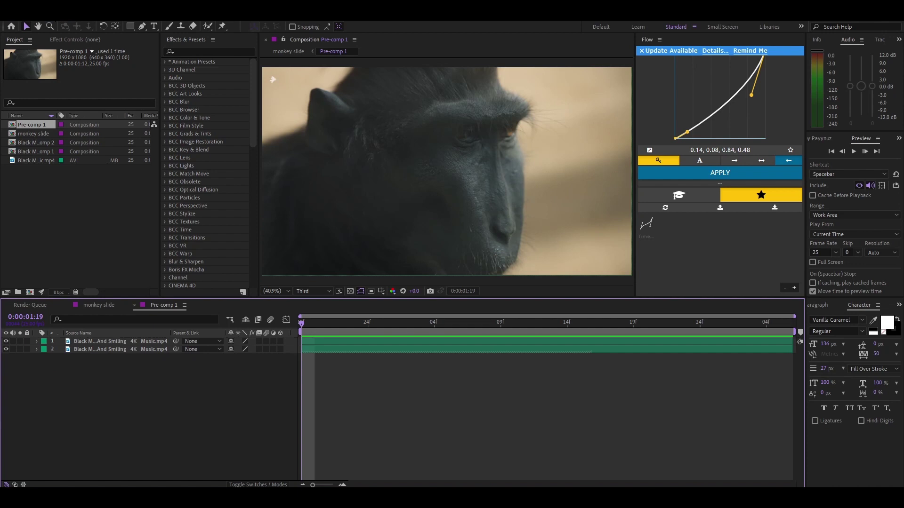
pyautogui.click(55, 16)
pyautogui.click(75, 40)
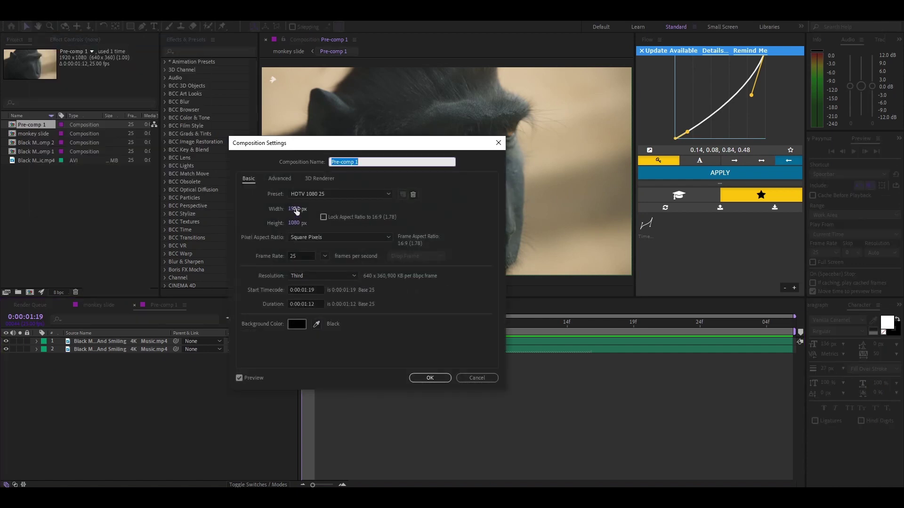
pyautogui.click(294, 223)
pyautogui.write('6443')
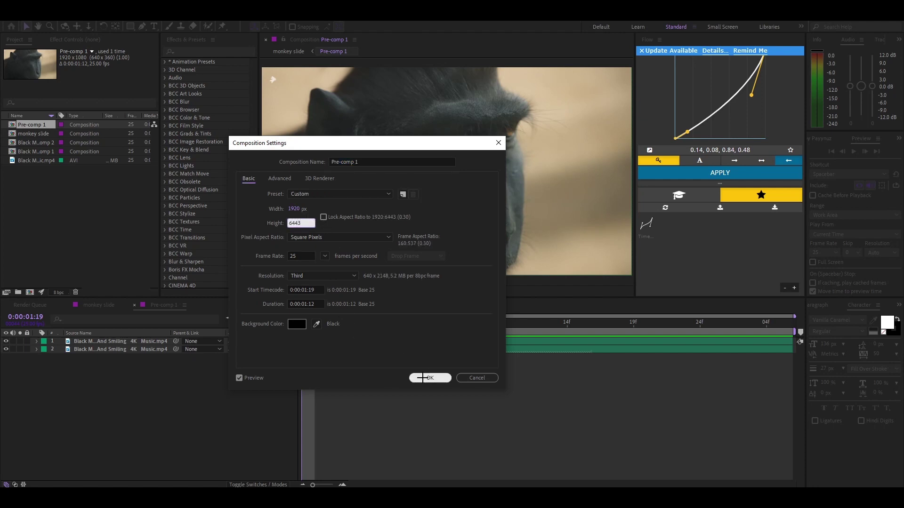
pyautogui.click(428, 378)
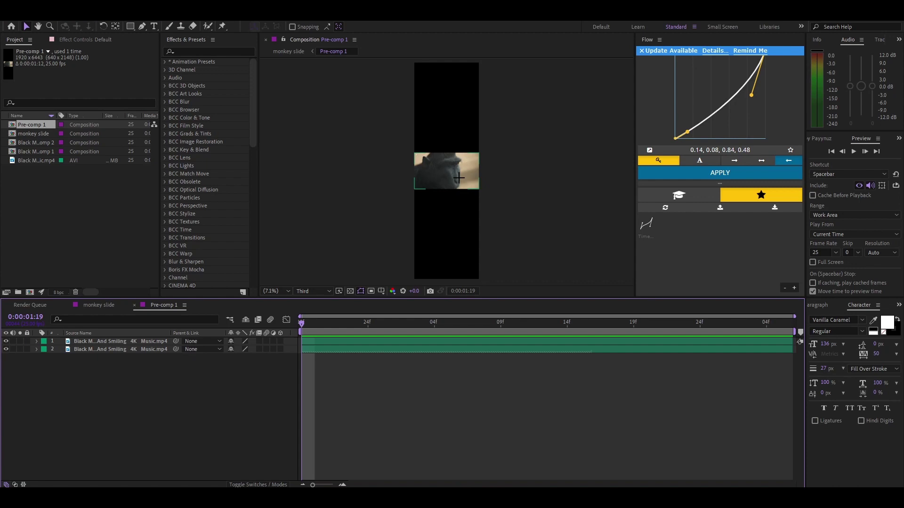
pyautogui.click(411, 268)
# Try raising the first layer above the second with its vertical Position value, and undo the move
pyautogui.click(333, 340)
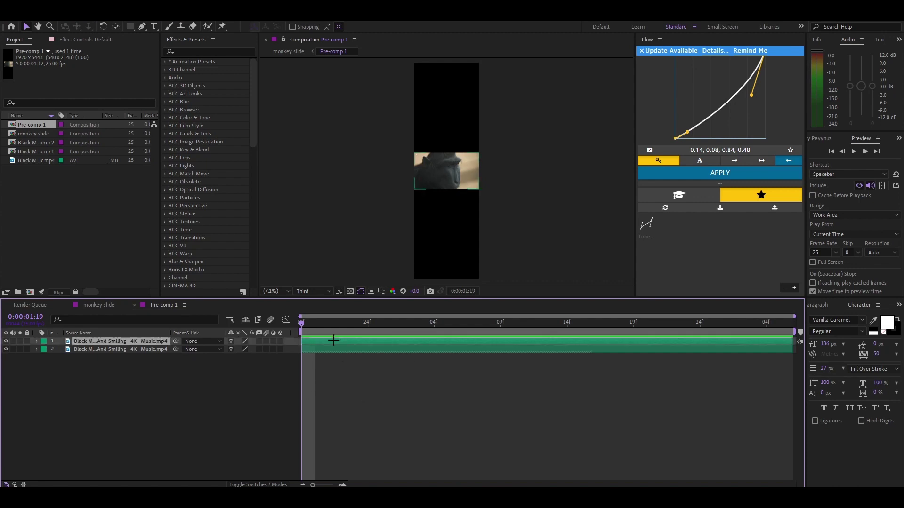
pyautogui.press('p')
pyautogui.moveTo(247, 350); pyautogui.dragTo(2, 374)
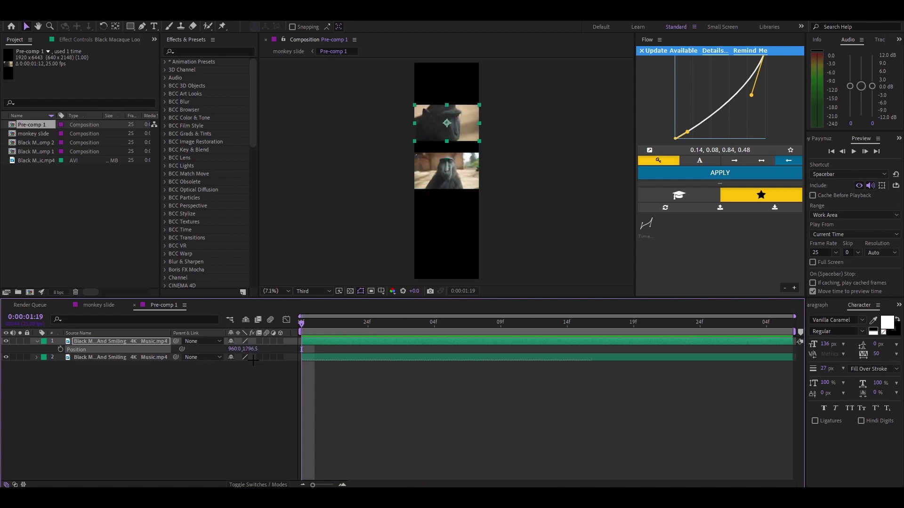
pyautogui.moveTo(250, 350); pyautogui.dragTo(449, 323)
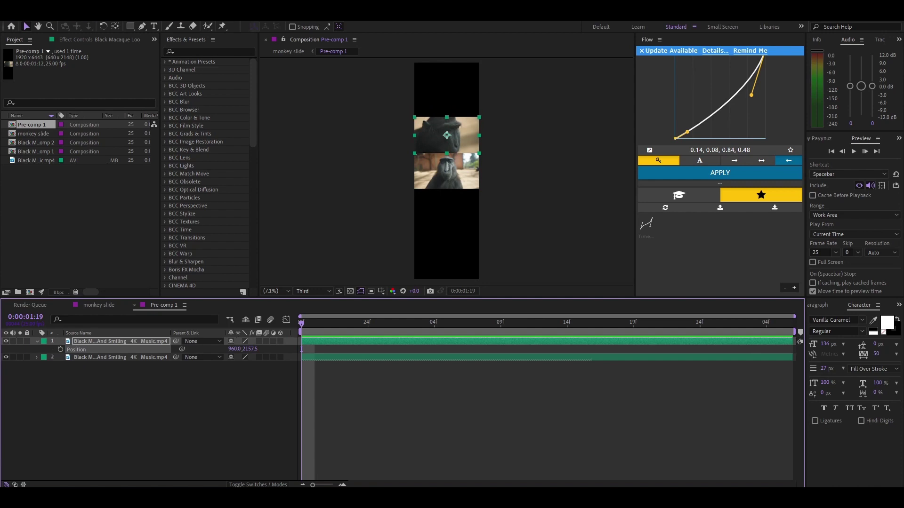
pyautogui.click(249, 428)
pyautogui.hotkey('ctrl', 'z')
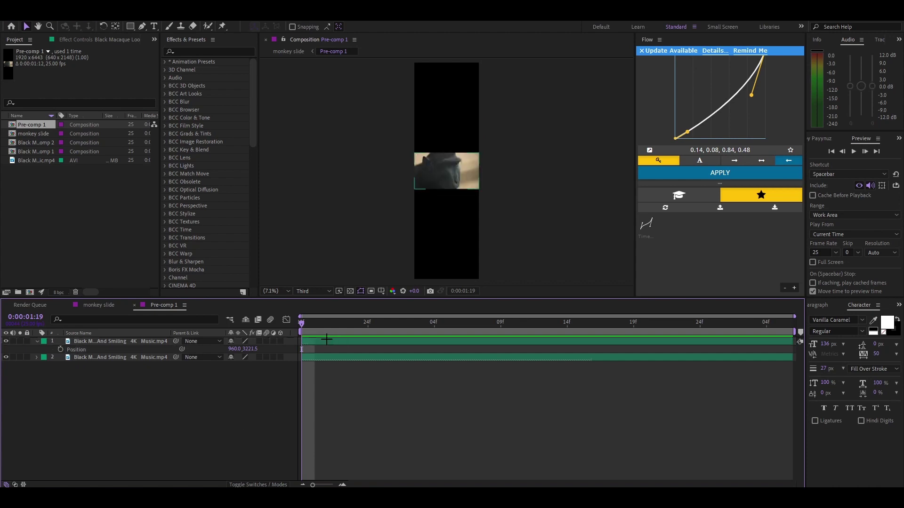
# Move the first layer to the top edge of the tall frame at Position 960, 522.5 and hide the second layer
pyautogui.click(326, 344)
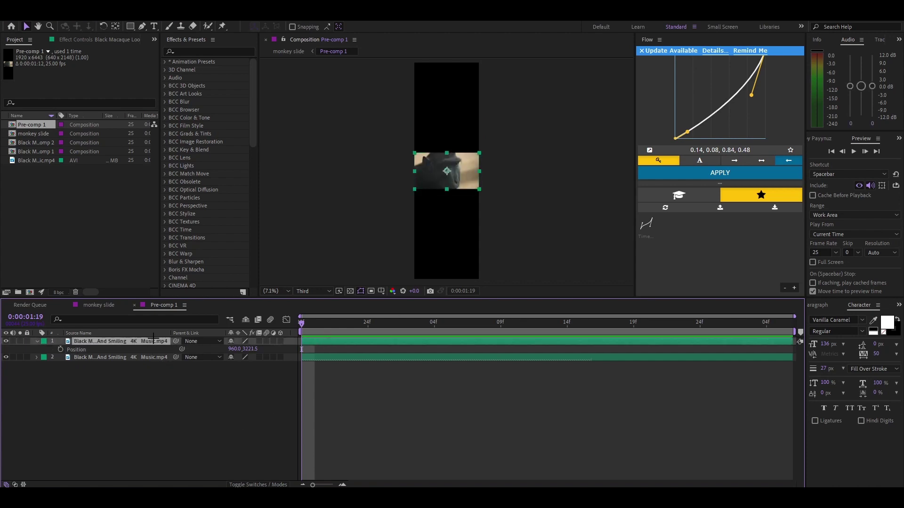
pyautogui.moveTo(261, 349); pyautogui.dragTo(243, 349)
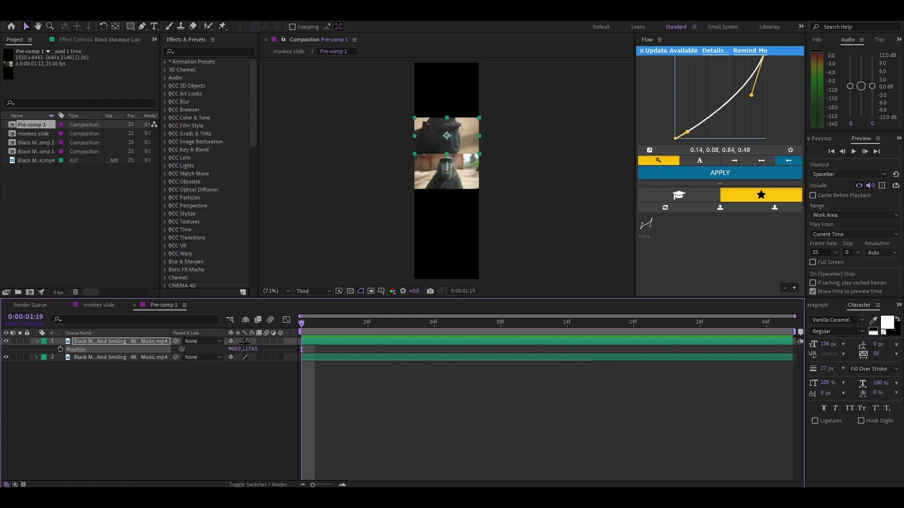
pyautogui.moveTo(467, 133); pyautogui.dragTo(482, 78)
pyautogui.press('Up')
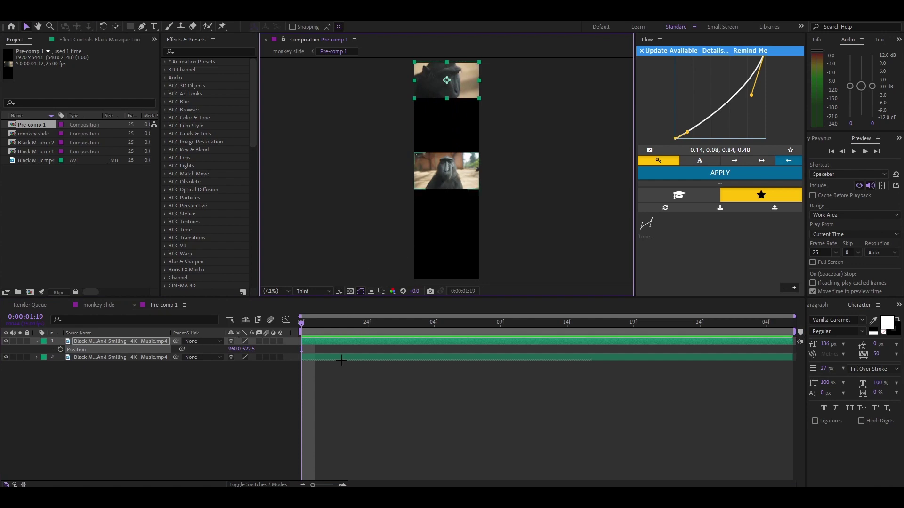
pyautogui.click(6, 357)
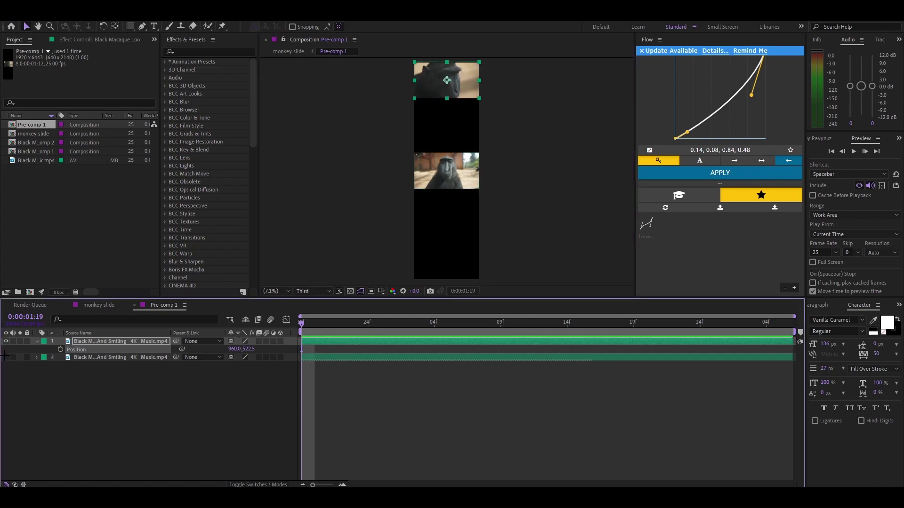
# Find the Motion Tile effect and apply it to the first layer
pyautogui.click(352, 339)
pyautogui.click(187, 52)
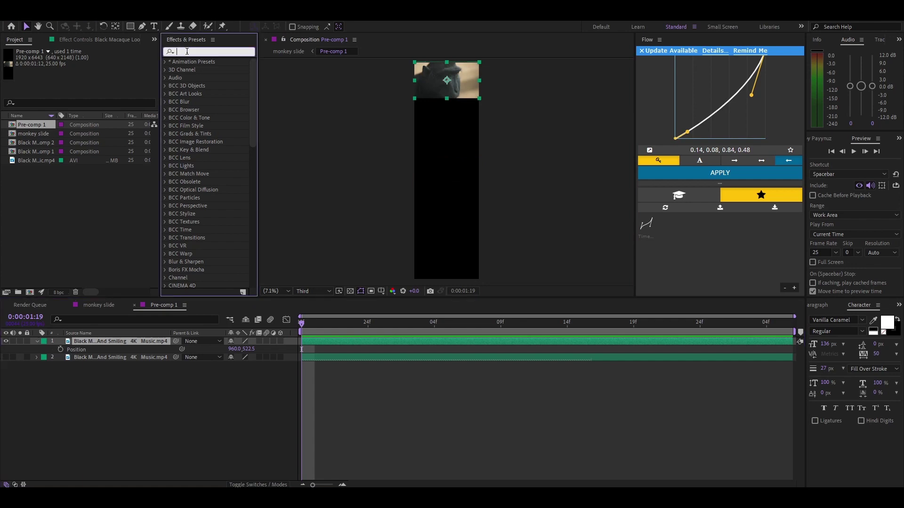
pyautogui.hotkey('ctrl', 'shift', 'a')
pyautogui.write('mo')
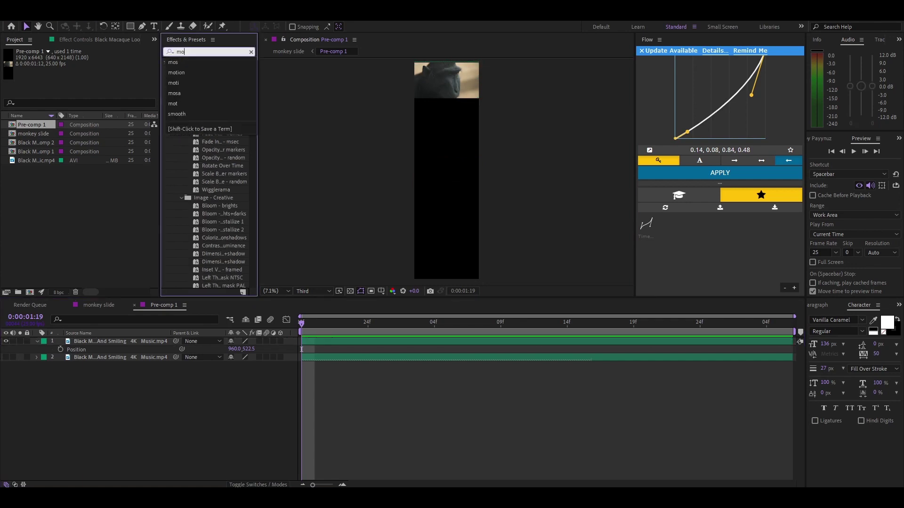
pyautogui.write('tion tile')
pyautogui.moveTo(196, 93); pyautogui.dragTo(339, 343)
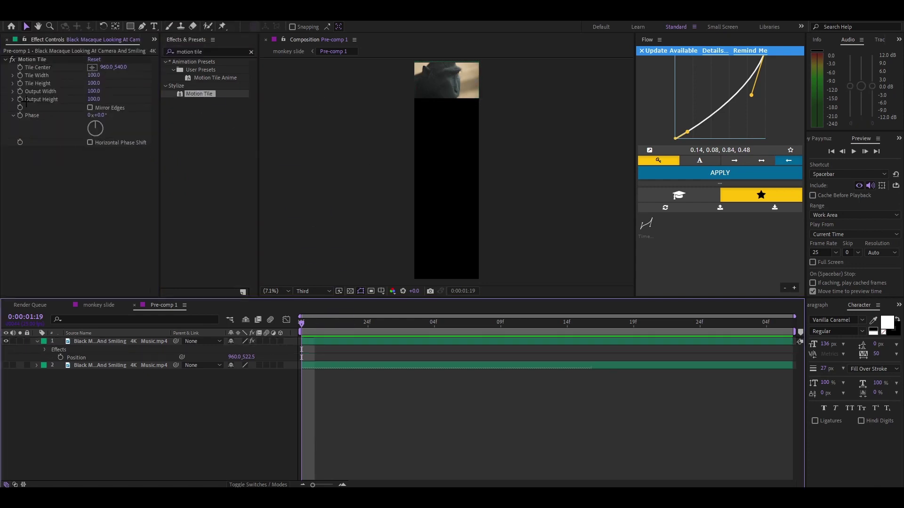
# Set Motion Tile's Output Height to 300 and reposition the layer at 960, 1586.5 so the tiles begin at the frame's top edge
pyautogui.moveTo(465, 80); pyautogui.dragTo(465, 117)
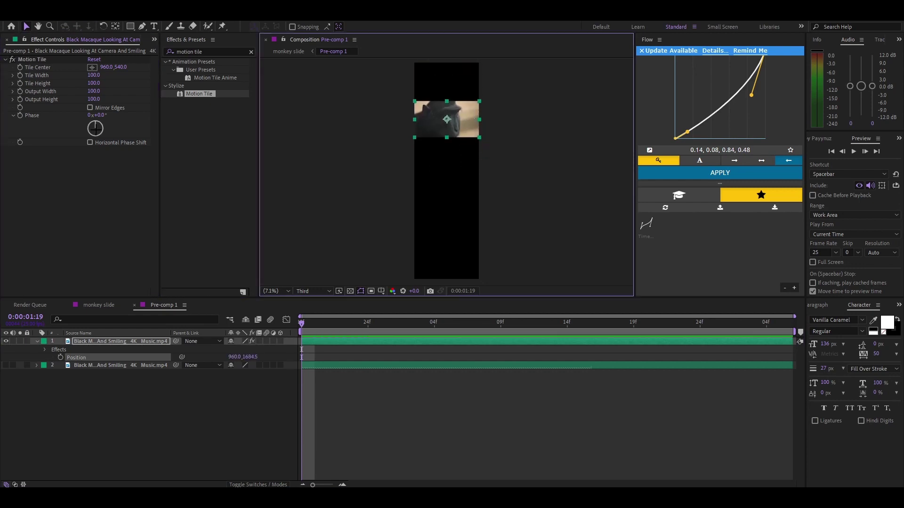
pyautogui.moveTo(92, 99); pyautogui.dragTo(95, 92)
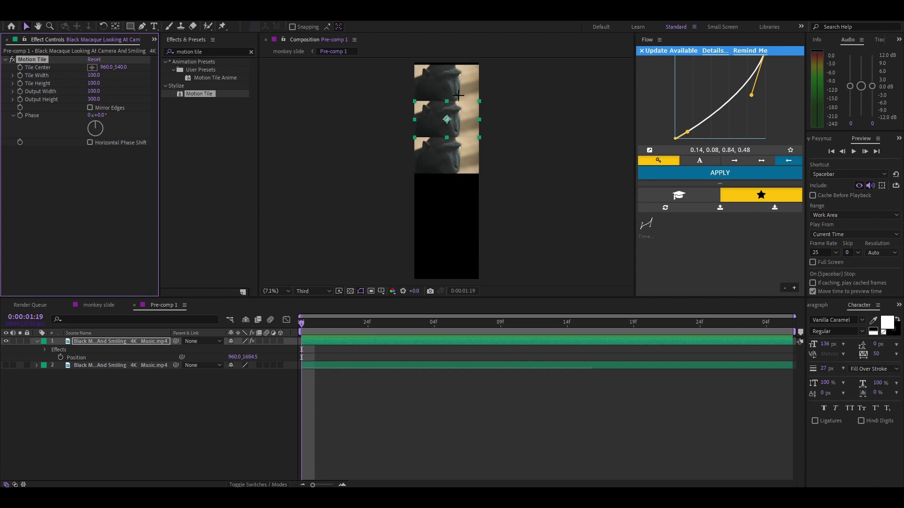
pyautogui.moveTo(462, 114); pyautogui.dragTo(466, 113)
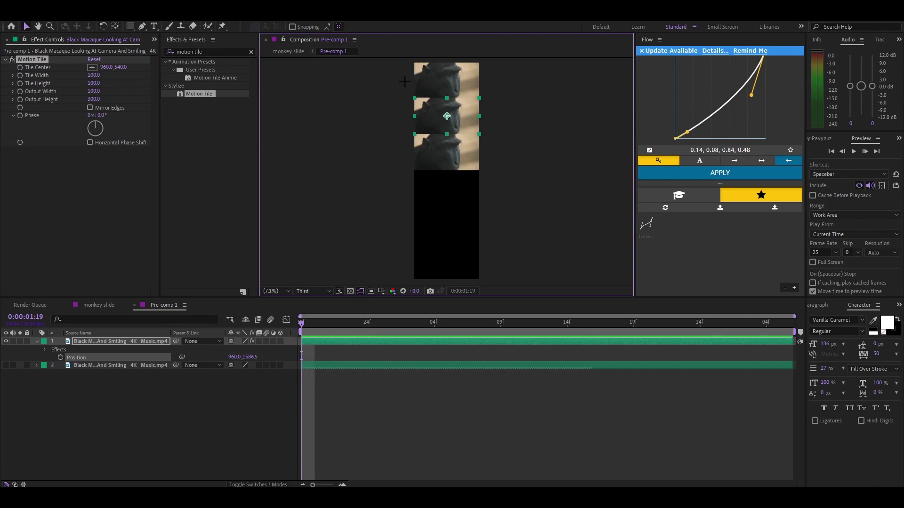
# Show the second layer, move it below the first layer's tiles, and apply Motion Tile to it with Output Height 300
pyautogui.click(373, 380)
pyautogui.click(7, 366)
pyautogui.moveTo(456, 198); pyautogui.dragTo(457, 237)
pyautogui.moveTo(200, 93); pyautogui.dragTo(341, 365)
pyautogui.click(94, 100)
pyautogui.write('300')
pyautogui.press('Return')
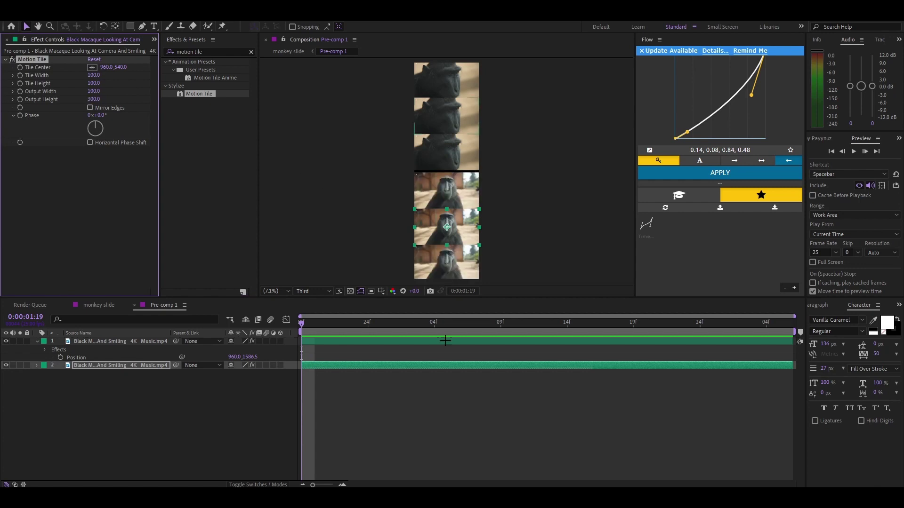
# Nudge the second layer up until its tiles meet the first layer's tiles without a gap, and save the project
pyautogui.moveTo(463, 228); pyautogui.dragTo(464, 225)
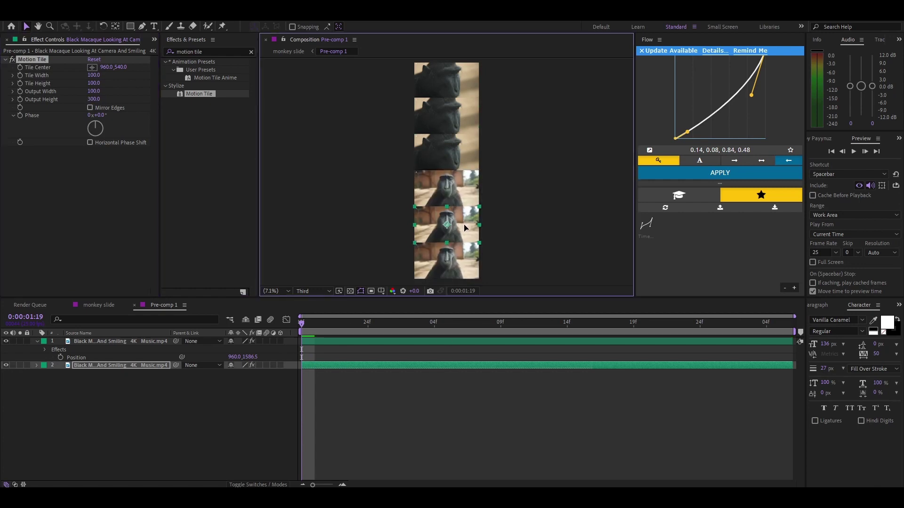
pyautogui.click(456, 400)
pyautogui.hotkey('ctrl', 's')
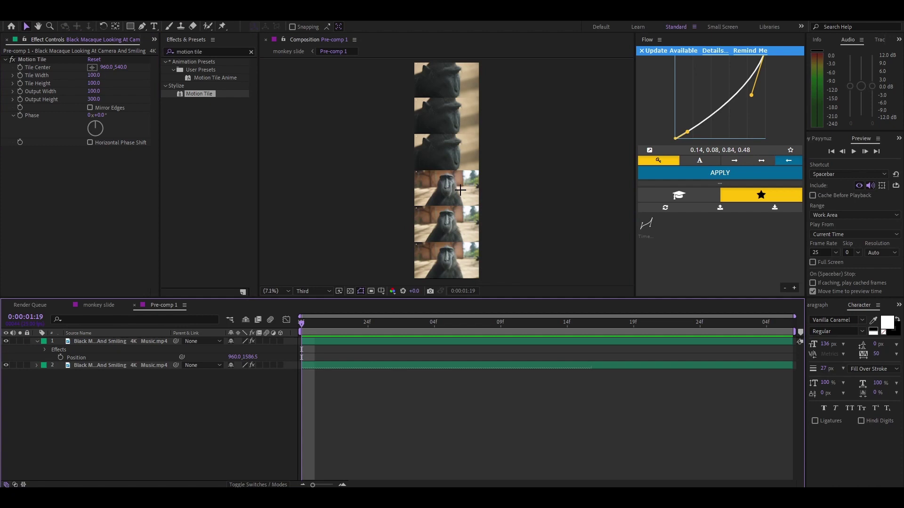
# Enable motion blur on both tiled layers and pre-compose them together as Pre-comp 2, moving all attributes
pyautogui.click(266, 342)
pyautogui.click(267, 366)
pyautogui.click(341, 341)
pyautogui.keyDown('shift'); pyautogui.click(336, 366); pyautogui.keyUp('shift')
pyautogui.hotkey('ctrl', 'shift', 'c')
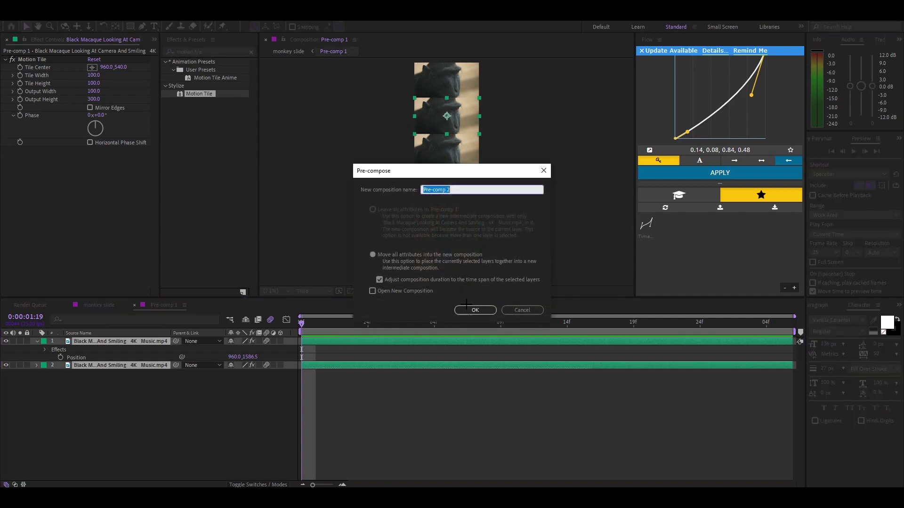
pyautogui.press('Return')
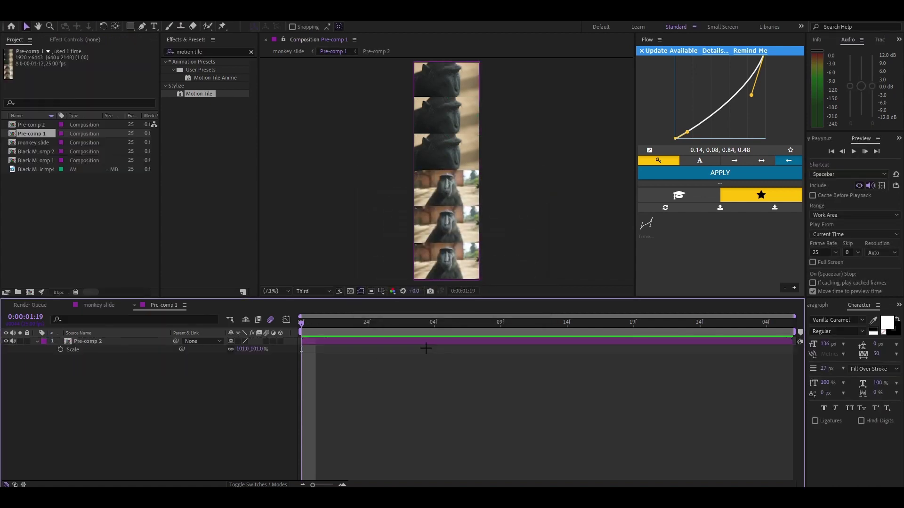
# Set the height of Pre-comp 1 to 1080 px in its composition settings
pyautogui.click(49, 15)
pyautogui.click(61, 40)
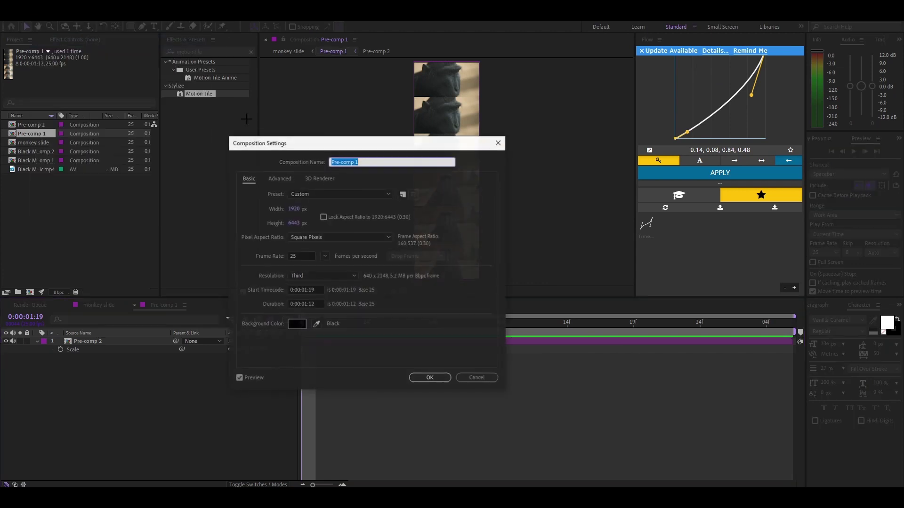
pyautogui.click(298, 223)
pyautogui.write('1080')
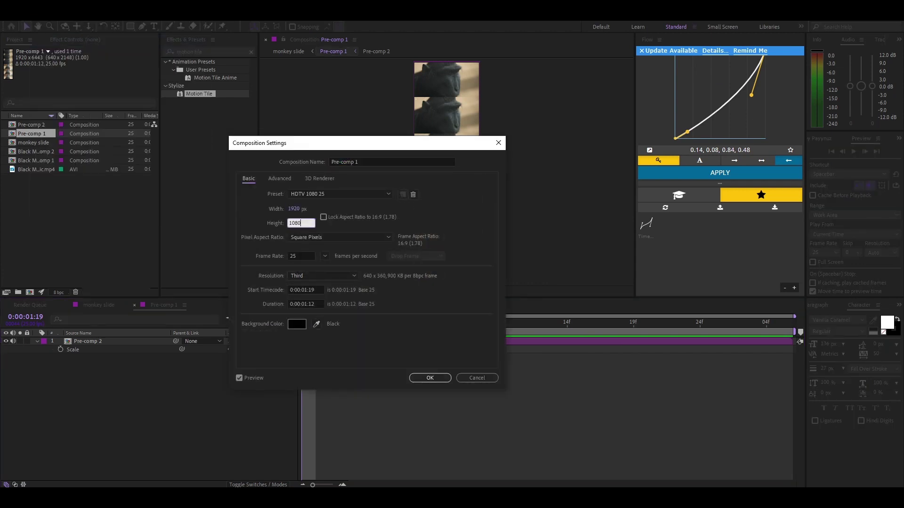
pyautogui.press('Return')
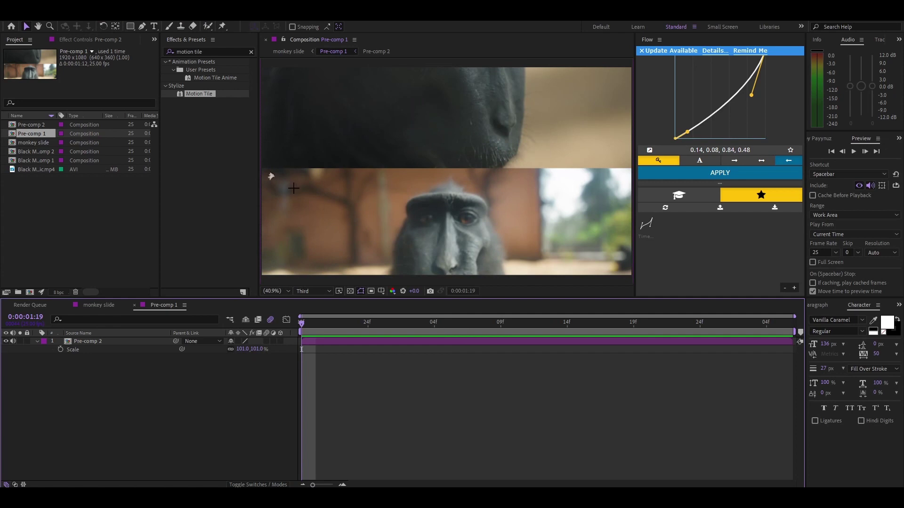
# Move the Pre-comp 2 layer down to Position 960, 2195 so one dark close-up tile fills the frame
pyautogui.click(330, 339)
pyautogui.press('p')
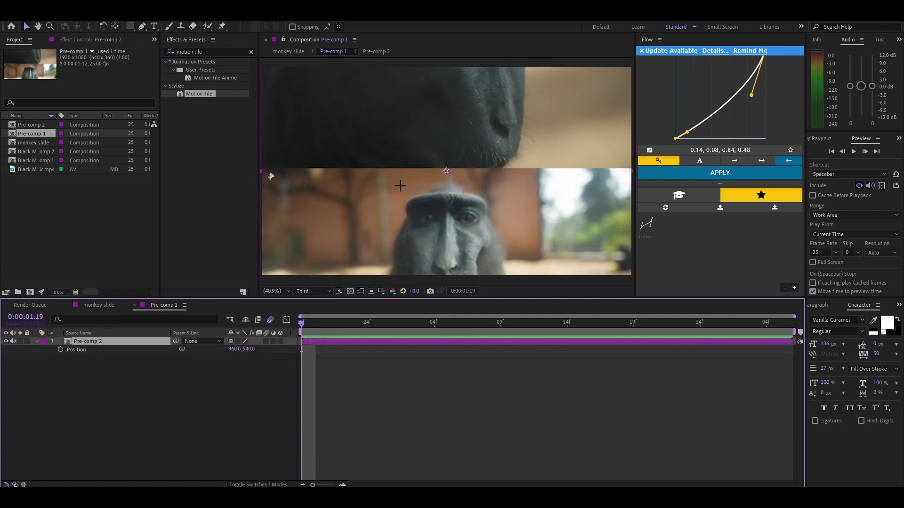
pyautogui.moveTo(249, 350); pyautogui.dragTo(385, 312)
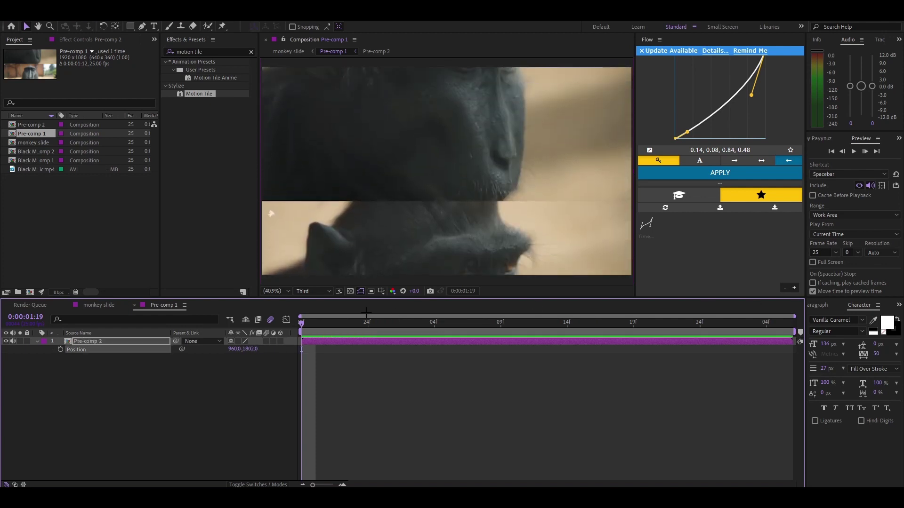
pyautogui.moveTo(249, 349); pyautogui.dragTo(557, 333)
pyautogui.moveTo(245, 350); pyautogui.dragTo(2, 375)
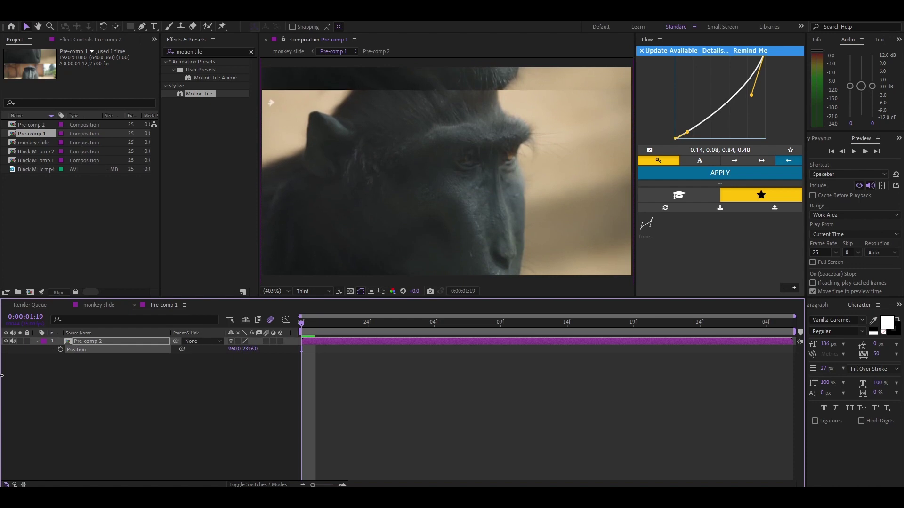
pyautogui.moveTo(251, 350); pyautogui.dragTo(24, 371)
pyautogui.moveTo(250, 350); pyautogui.dragTo(509, 340)
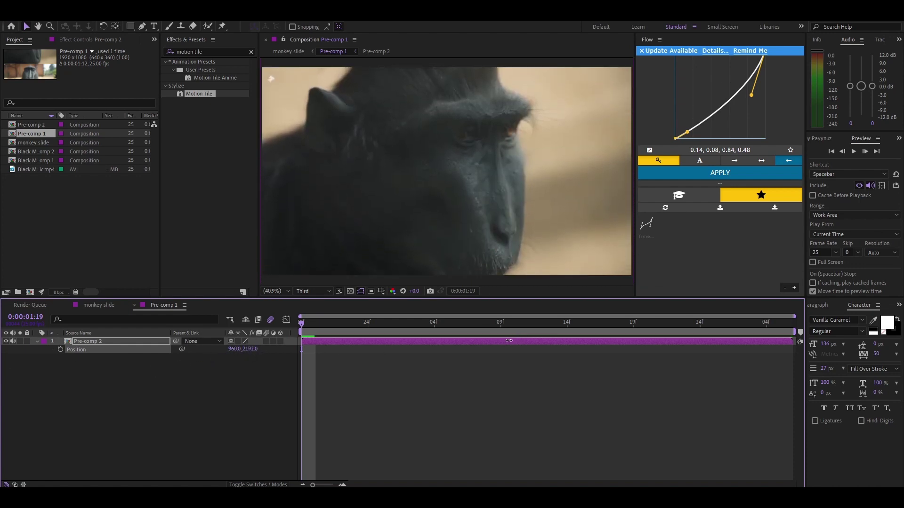
# Check the match between the first clip and Pre-comp 1 in the monkey slide composition, and return to Pre-comp 1
pyautogui.click(90, 305)
pyautogui.click(437, 323)
pyautogui.moveTo(438, 322); pyautogui.dragTo(508, 322)
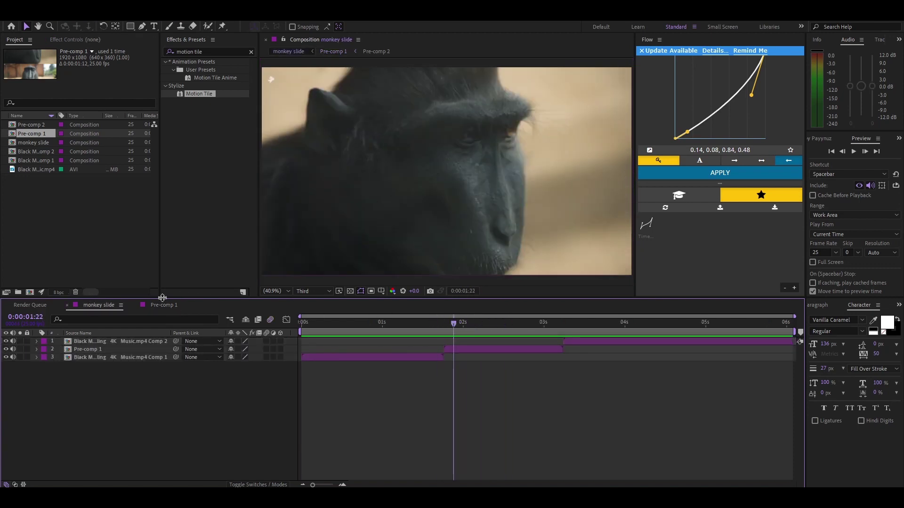
pyautogui.click(164, 305)
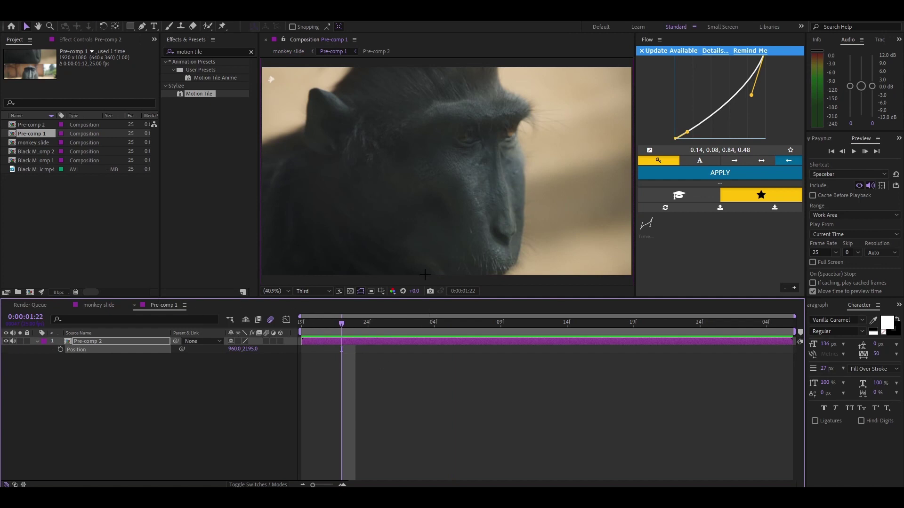
# Try sliding the Pre-comp 2 layer upward with its vertical Position value, and undo the moves
pyautogui.moveTo(249, 350); pyautogui.dragTo(4, 368)
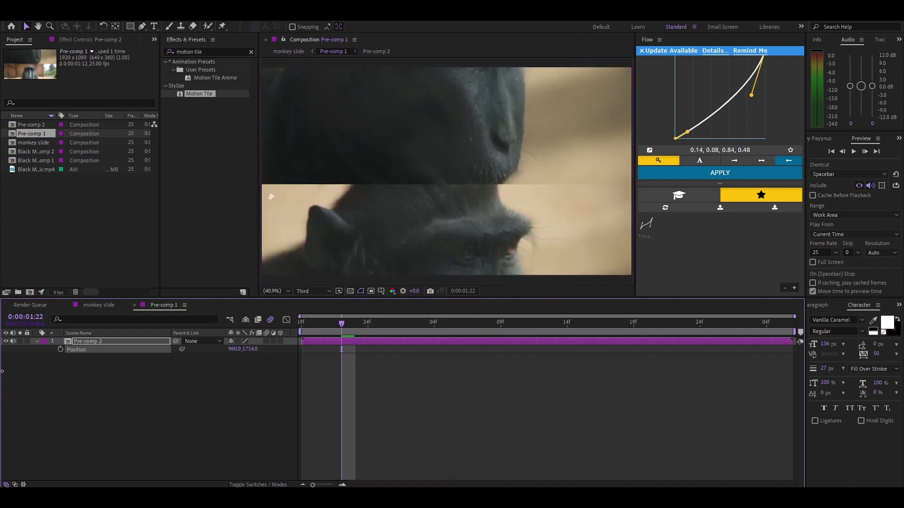
pyautogui.moveTo(250, 350); pyautogui.dragTo(154, 357)
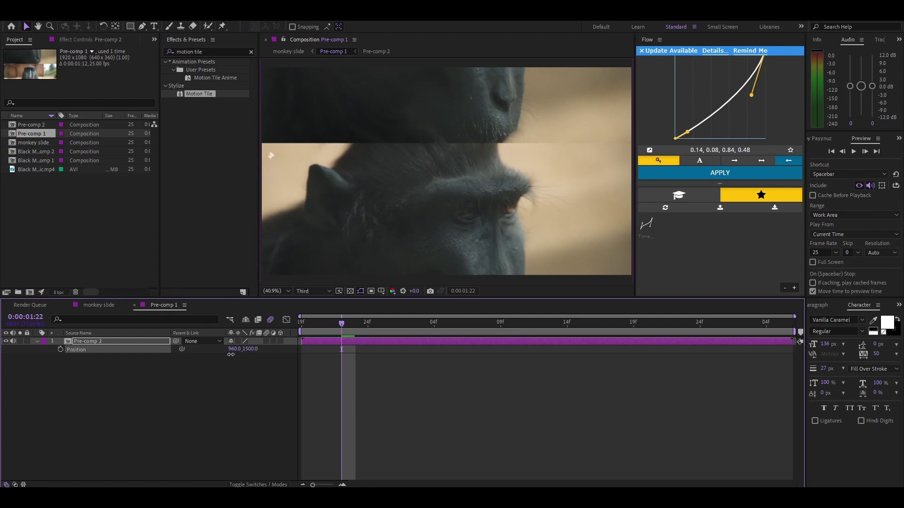
pyautogui.hotkey('ctrl', 'z')
pyautogui.hotkey('ctrl', 'z')
# Enable motion blur on the Pre-comp 2 layer and return to the first frame at 0:00:01:19
pyautogui.click(266, 342)
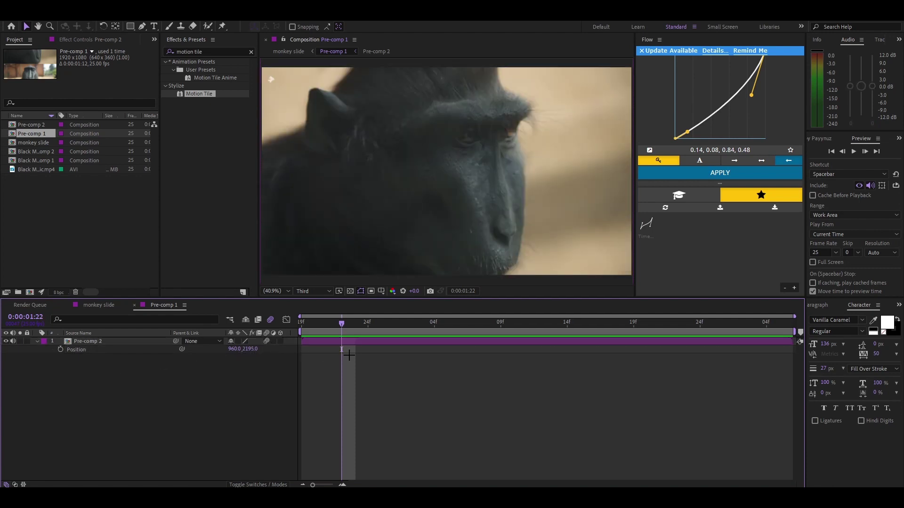
pyautogui.click(351, 342)
pyautogui.press('Home')
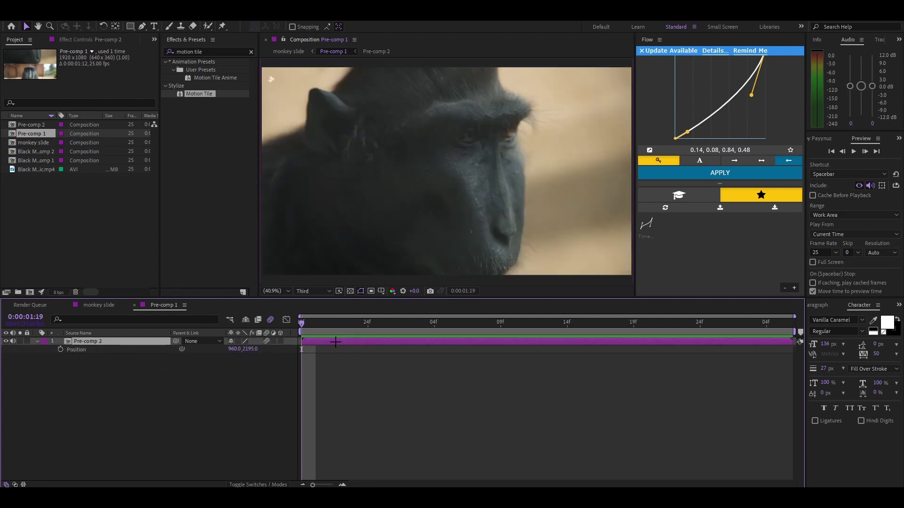
# Try scaling the Pre-comp 2 layer down to 53% and to 40% around its current anchor point, undoing each change
pyautogui.press('s')
pyautogui.press('s')
pyautogui.press('s')
pyautogui.moveTo(242, 350); pyautogui.dragTo(224, 352)
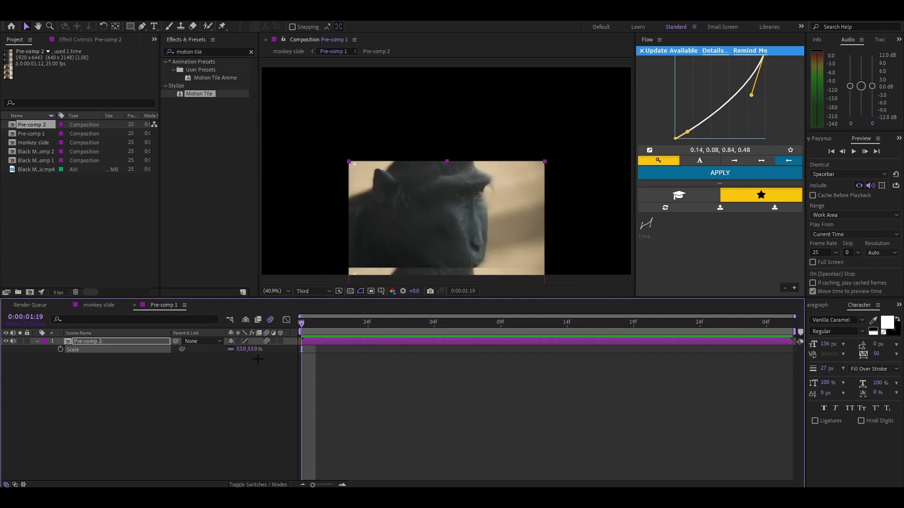
pyautogui.hotkey('ctrl', 'z')
pyautogui.scroll(-6, 447, 198)
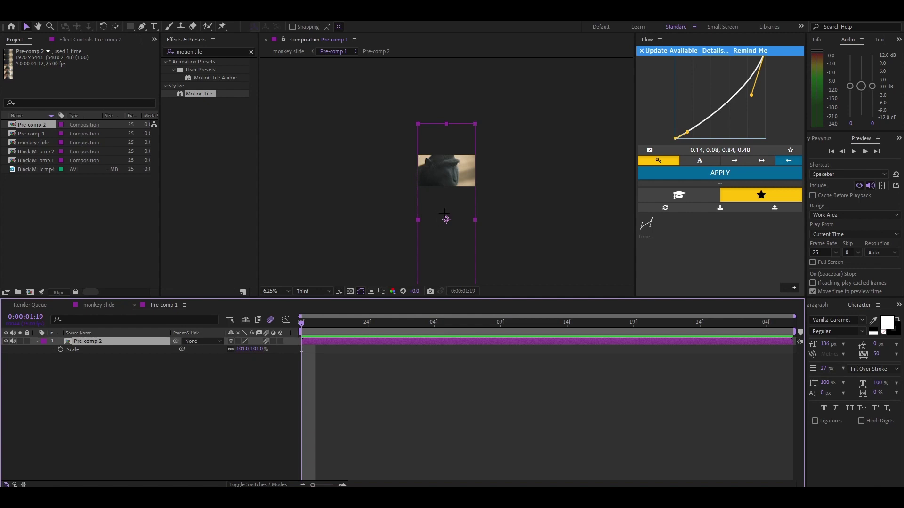
pyautogui.moveTo(242, 350); pyautogui.dragTo(218, 353)
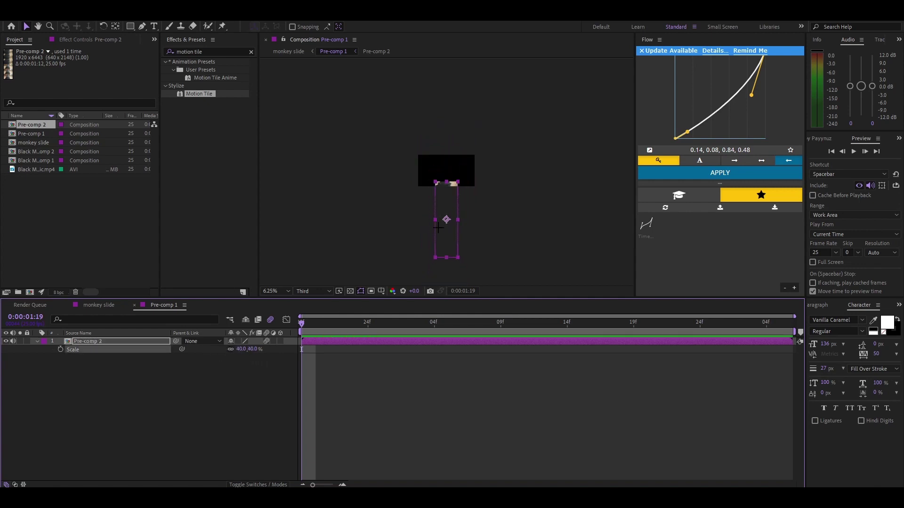
pyautogui.hotkey('ctrl', 'z')
pyautogui.hotkey('ctrl', 'z')
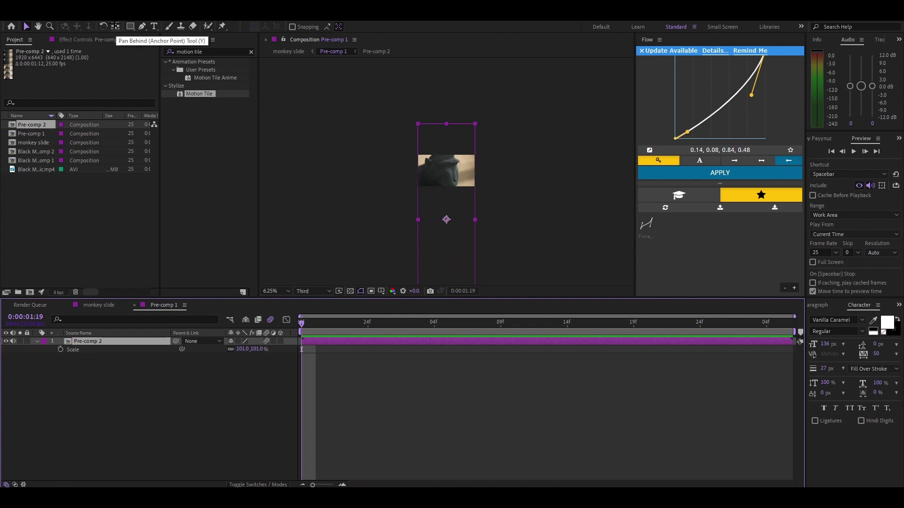
# Move the Pre-comp 2 layer's anchor point to the middle of the visible close-up tile with the Pan Behind tool
pyautogui.click(115, 26)
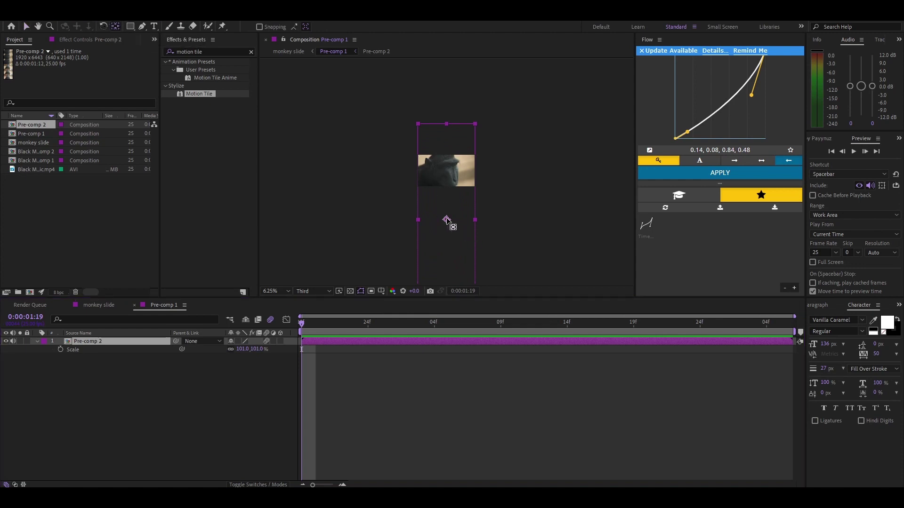
pyautogui.moveTo(447, 219); pyautogui.dragTo(448, 172)
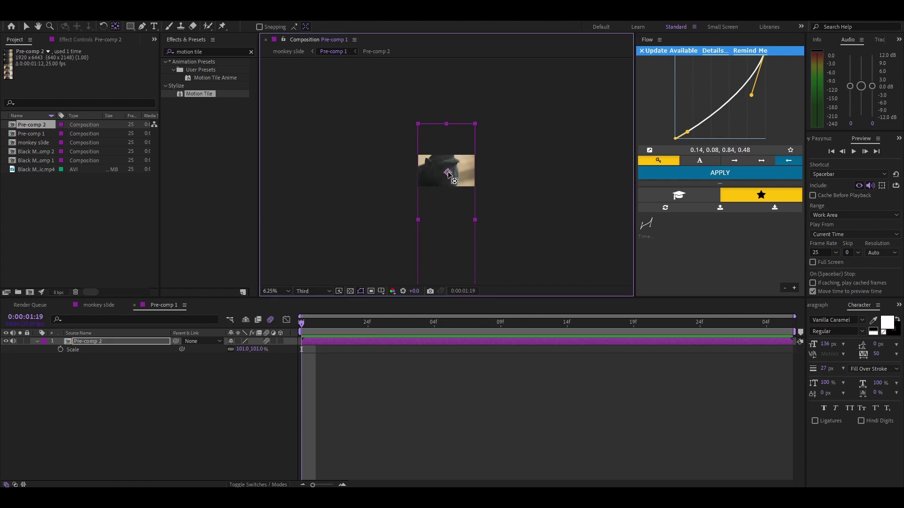
pyautogui.click(278, 291)
pyautogui.click(291, 302)
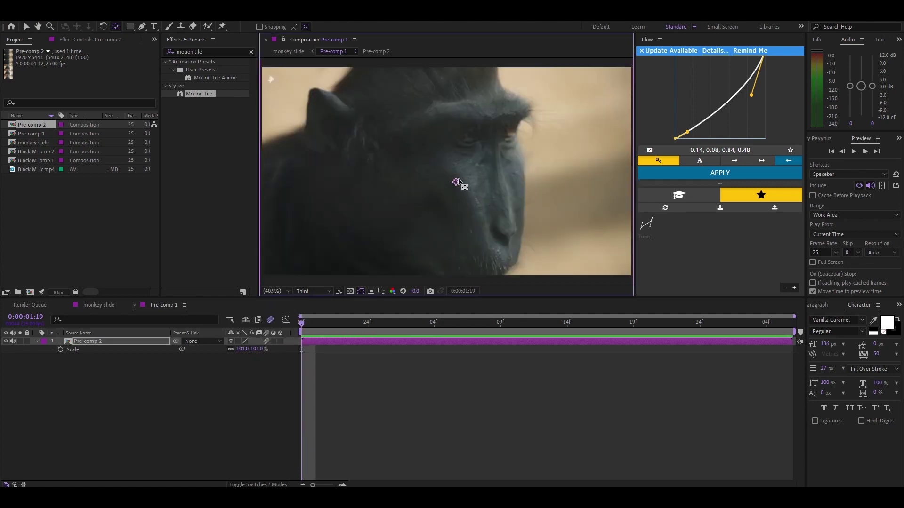
pyautogui.moveTo(456, 179); pyautogui.dragTo(446, 182)
pyautogui.click(26, 26)
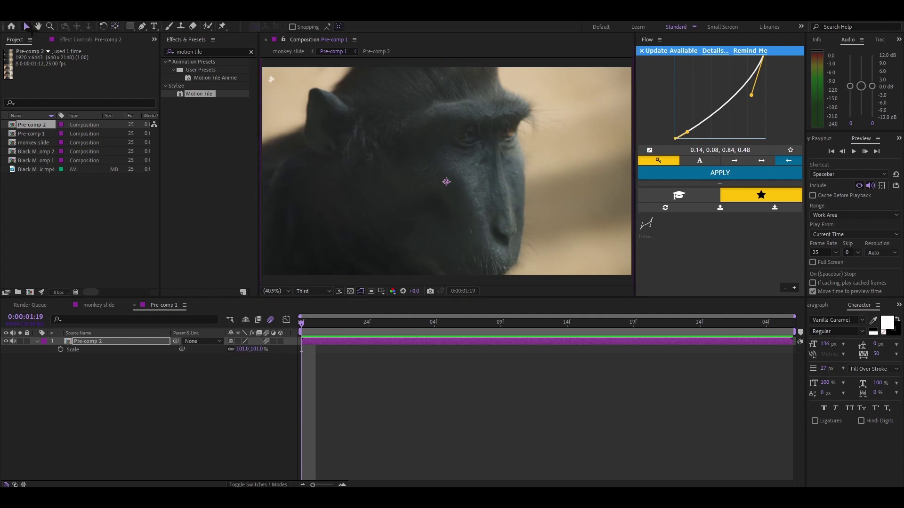
# Keyframe the Pre-comp 2 layer's Scale at 0:00:01:19 and set it to 53% at 0:00:02:17
pyautogui.click(60, 349)
pyautogui.press('space')
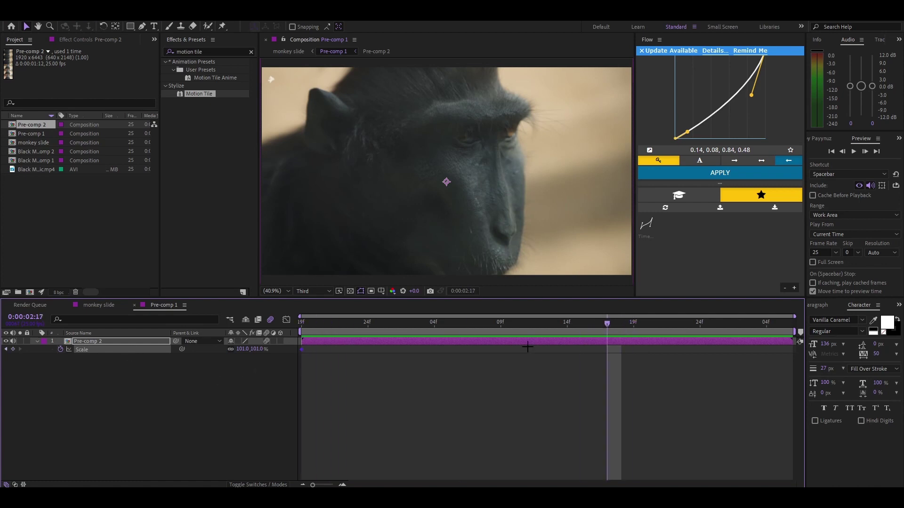
pyautogui.click(242, 349)
pyautogui.write('53')
pyautogui.press('Return')
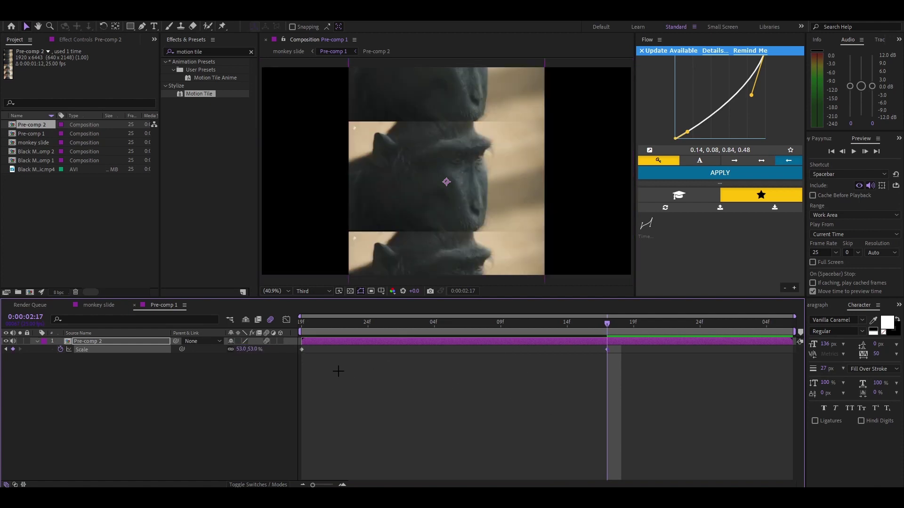
# Easy-ease both Scale keyframes, reshape their graph for a fast start and a long slow finish, and preview the zoom-out
pyautogui.moveTo(635, 370); pyautogui.dragTo(294, 347)
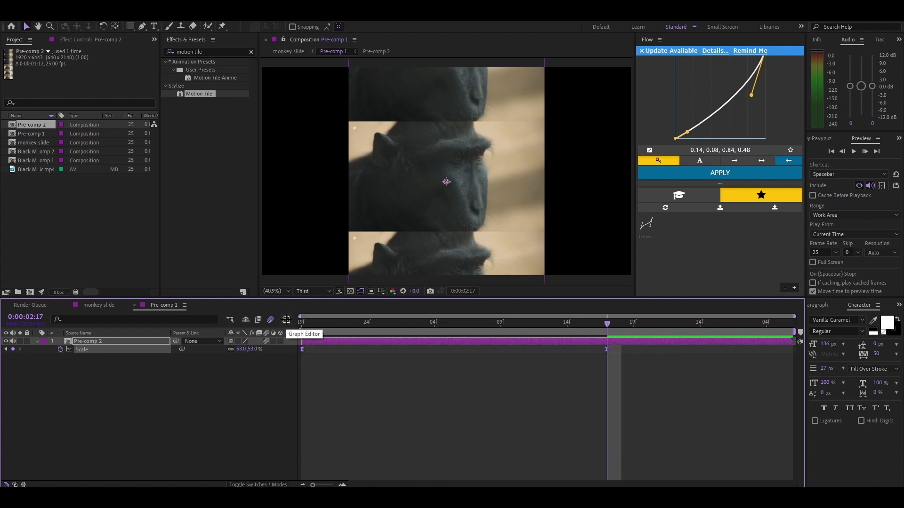
pyautogui.click(286, 320)
pyautogui.moveTo(402, 349); pyautogui.dragTo(302, 459)
pyautogui.press('space')
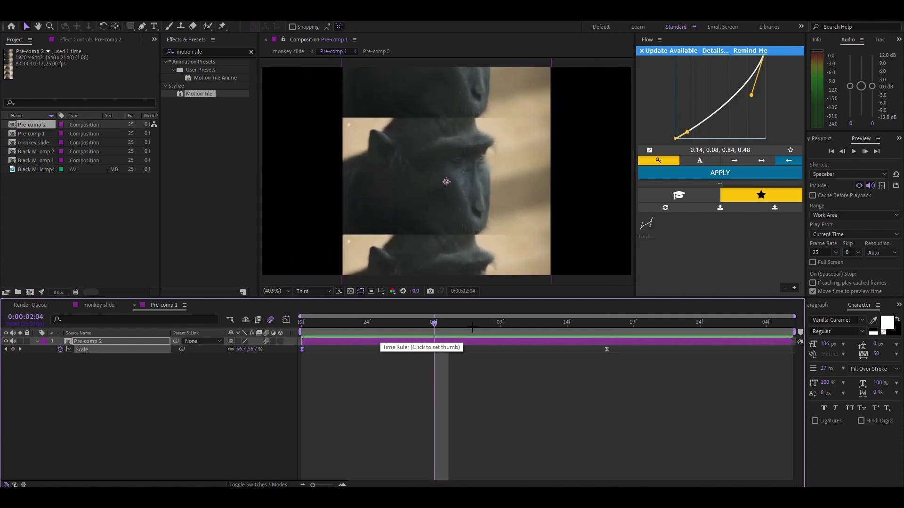
# Separate the Pre-comp 2 layer's Position dimensions and add a Y Position keyframe at 0:00:02:06
pyautogui.moveTo(473, 328); pyautogui.dragTo(462, 328)
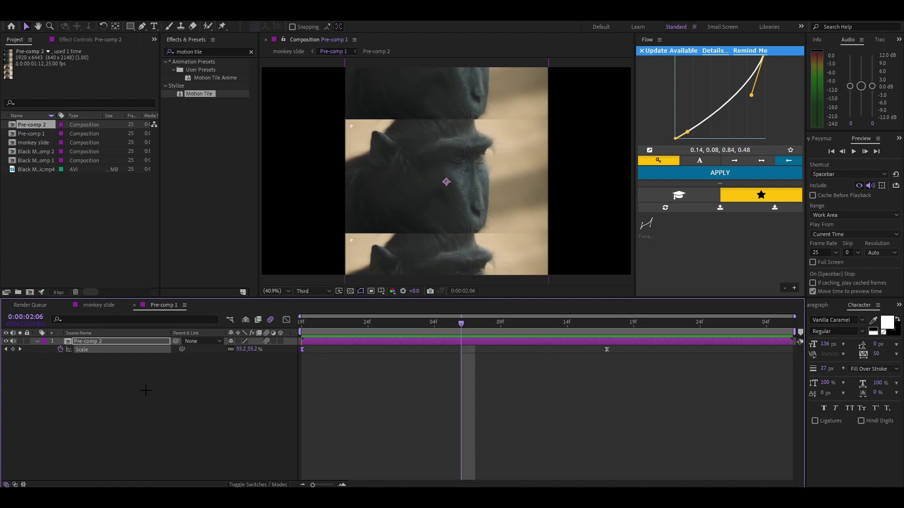
pyautogui.press('p')
pyautogui.rightClick(112, 351)
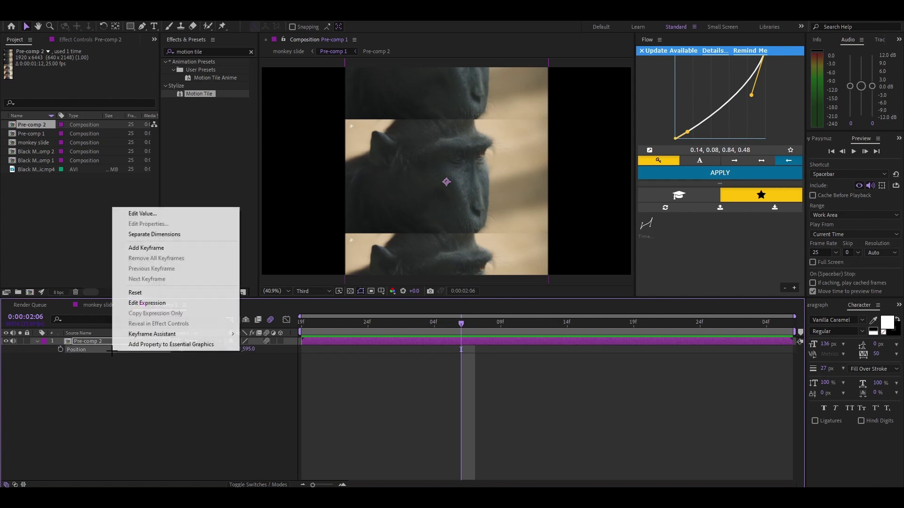
pyautogui.click(150, 234)
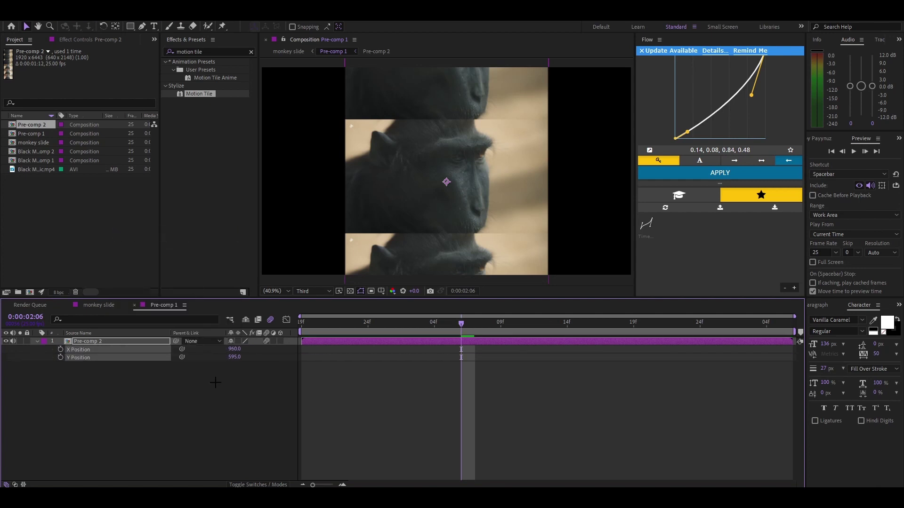
pyautogui.click(93, 357)
pyautogui.click(60, 357)
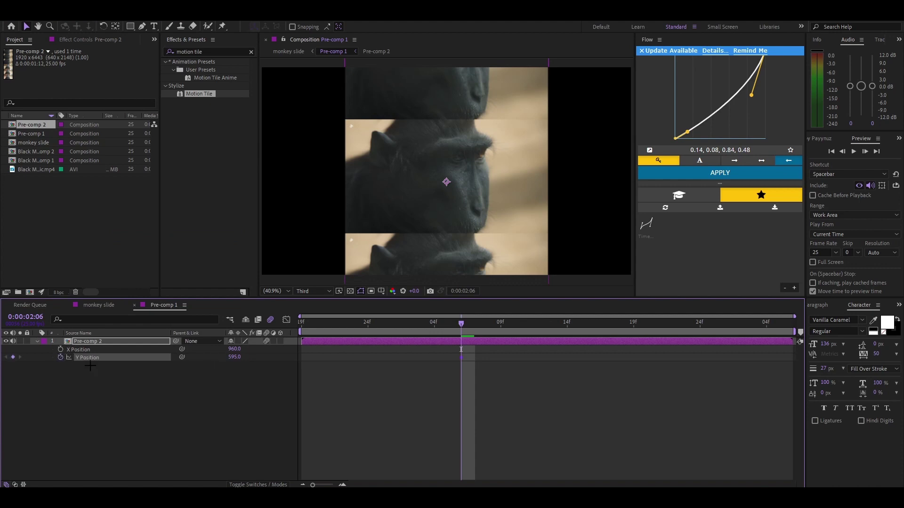
pyautogui.press('u')
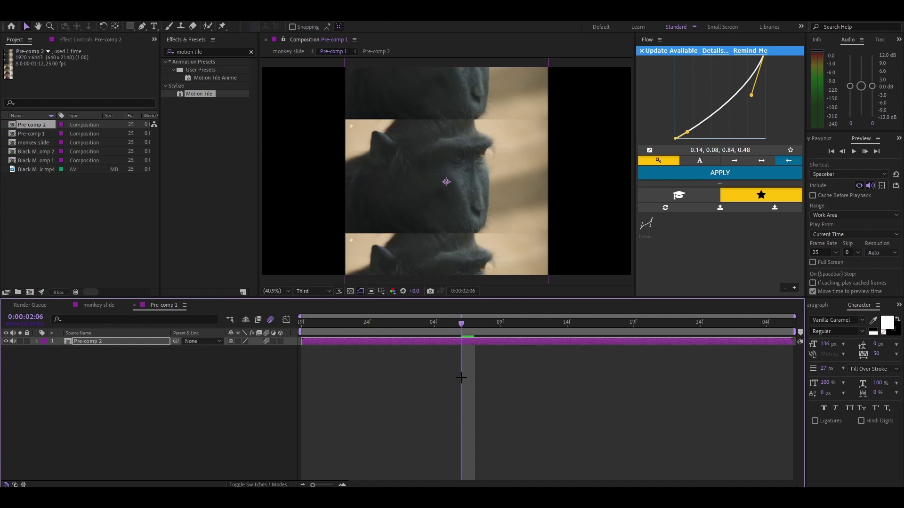
# Set the Pre-comp 2 layer's Y Position to -1126 at 0:00:03:05, centring the front-facing monkey tile
pyautogui.press('u')
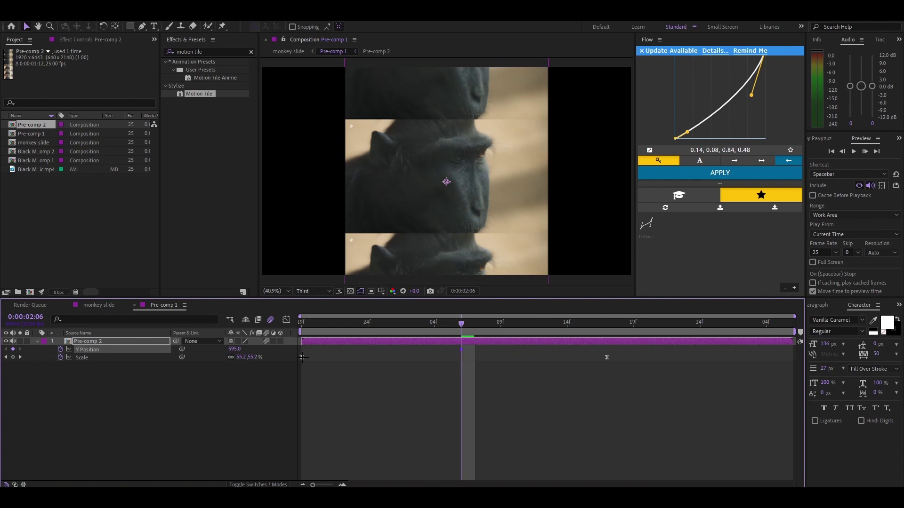
pyautogui.press('space')
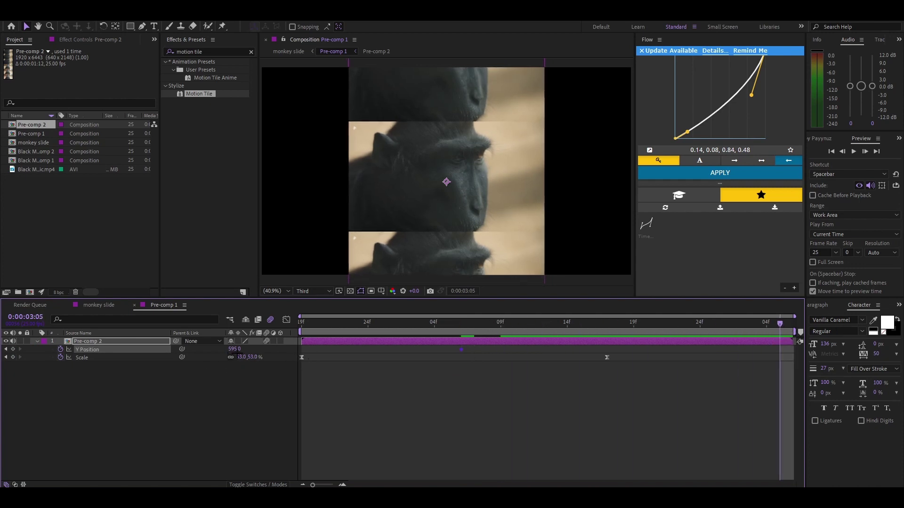
pyautogui.moveTo(233, 349); pyautogui.dragTo(470, 359)
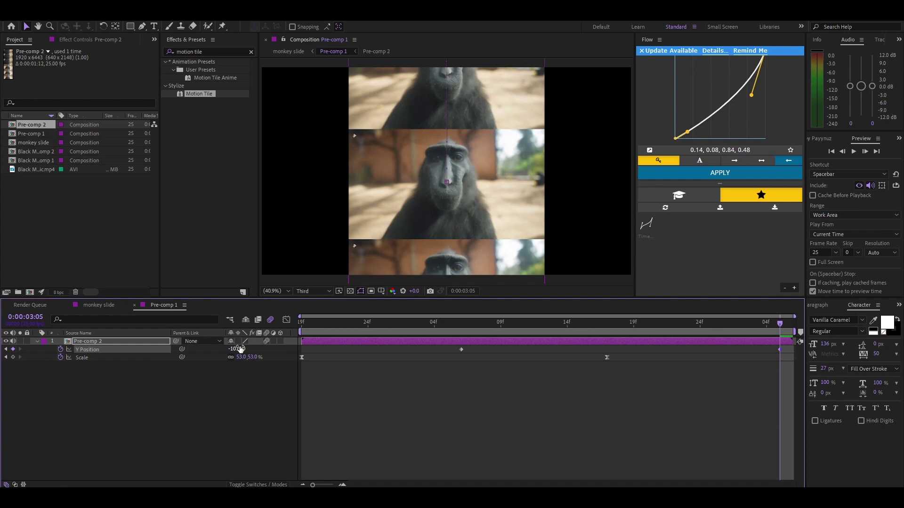
pyautogui.moveTo(237, 348); pyautogui.dragTo(214, 348)
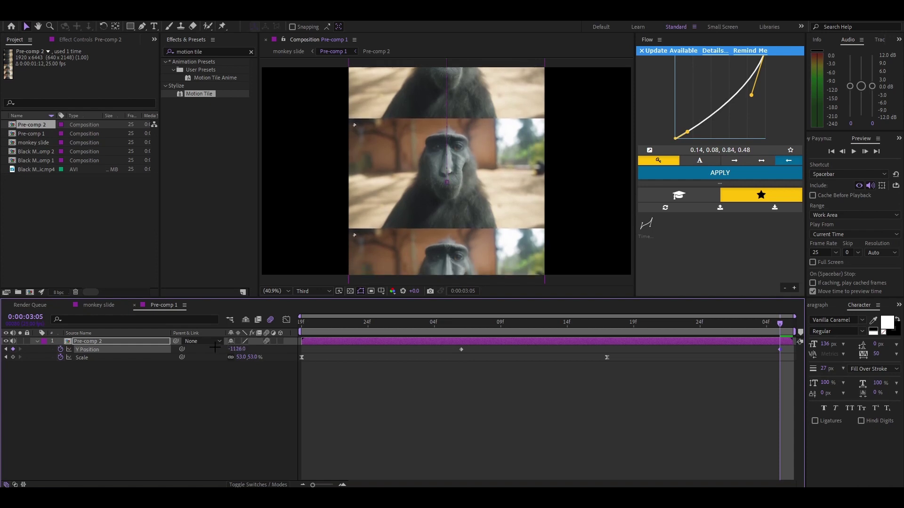
# Easy-ease both Y Position keyframes, stretch their graph handles into a steep S-curve, and preview the slide
pyautogui.moveTo(445, 349); pyautogui.dragTo(796, 353)
pyautogui.click(286, 319)
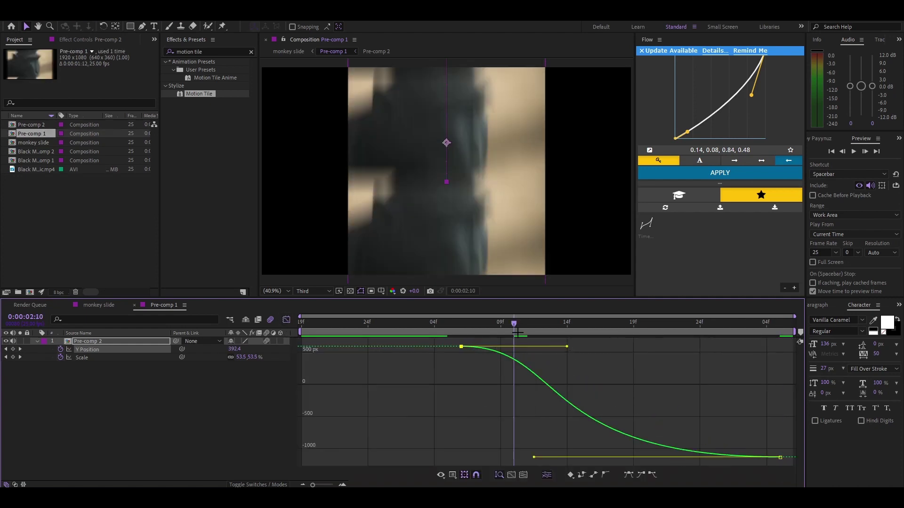
pyautogui.moveTo(514, 324); pyautogui.dragTo(668, 352)
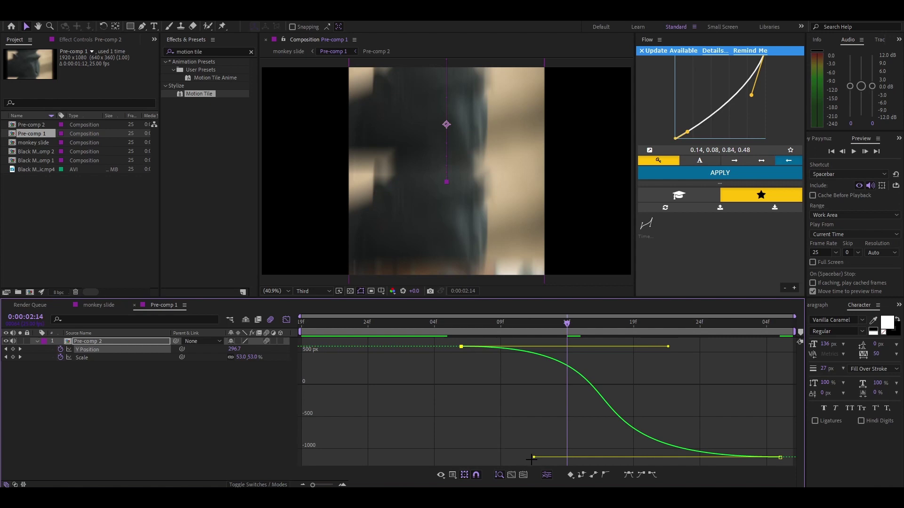
pyautogui.moveTo(532, 458); pyautogui.dragTo(460, 457)
pyautogui.moveTo(668, 347); pyautogui.dragTo(647, 348)
pyautogui.moveTo(567, 324); pyautogui.dragTo(262, 368)
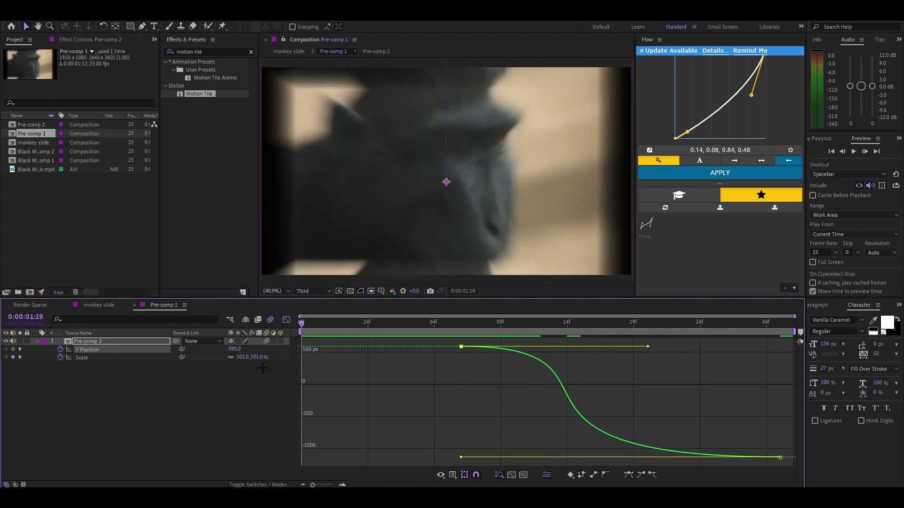
pyautogui.press('space')
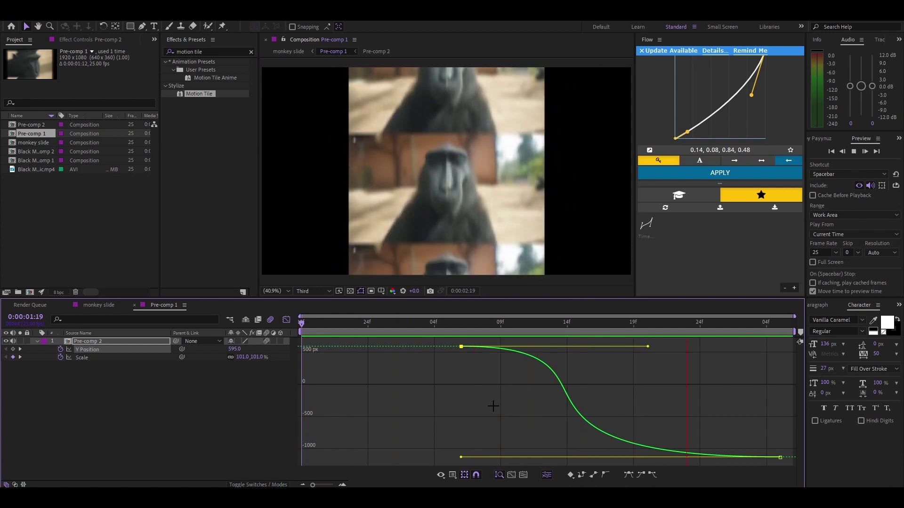
pyautogui.hotkey('shift', 'F3')
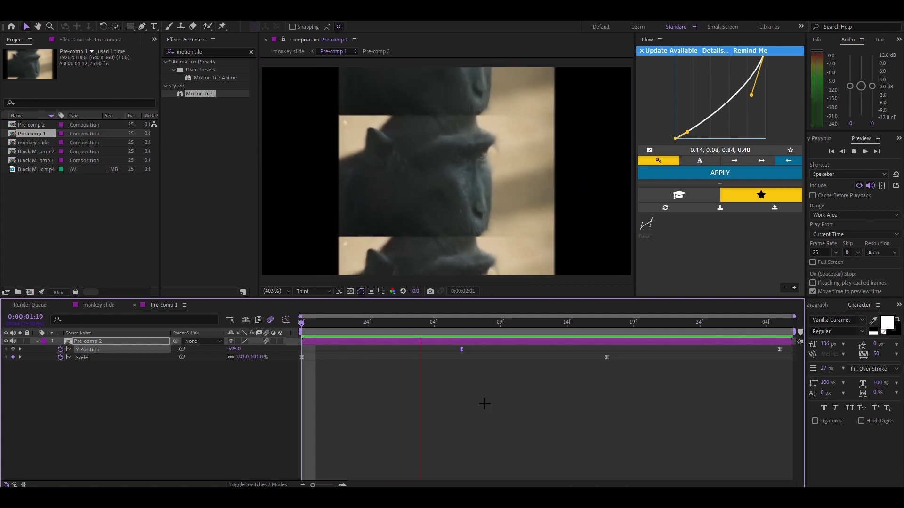
pyautogui.press('space')
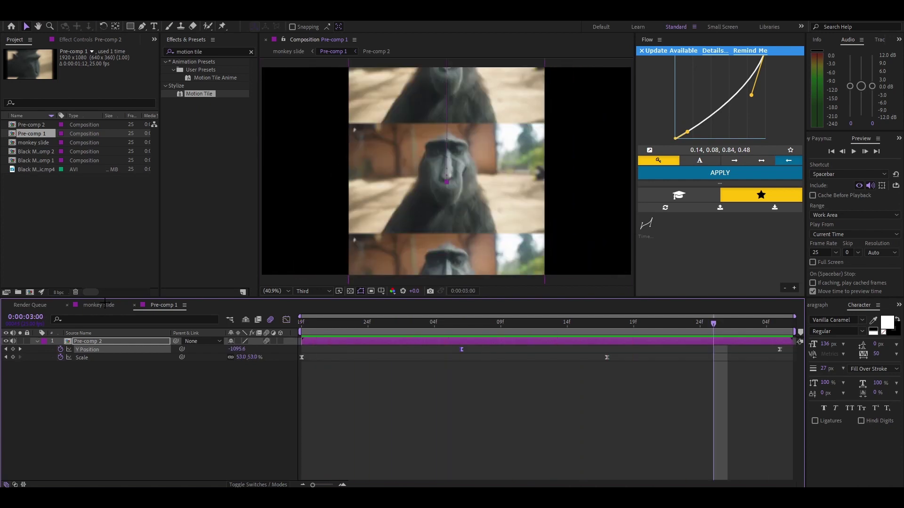
# Preview the monkey slide composition from the start and examine how the transition meets the second clip
pyautogui.click(100, 305)
pyautogui.moveTo(435, 325); pyautogui.dragTo(252, 355)
pyautogui.press('space')
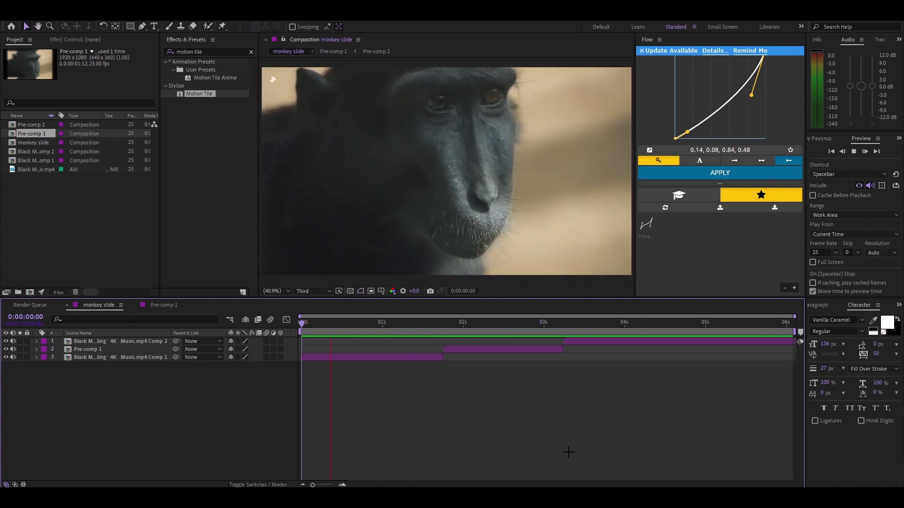
pyautogui.click(460, 326)
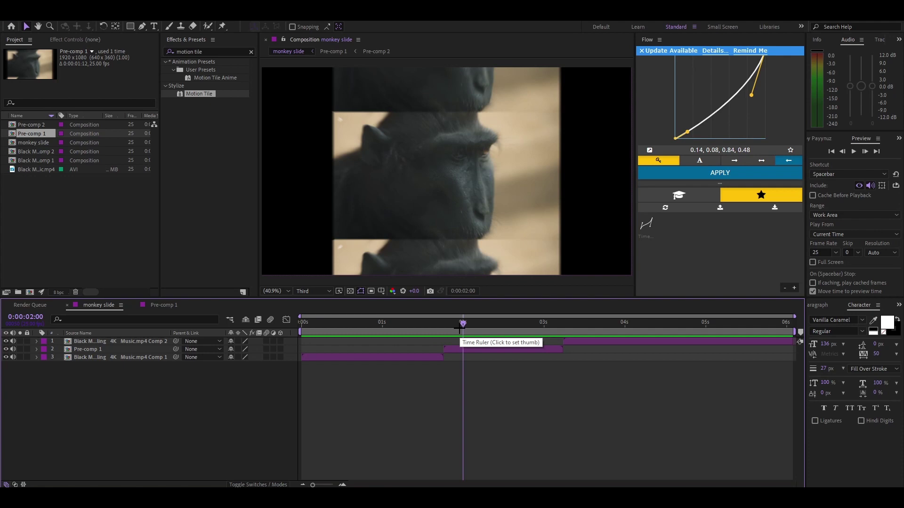
pyautogui.moveTo(459, 328); pyautogui.dragTo(473, 343)
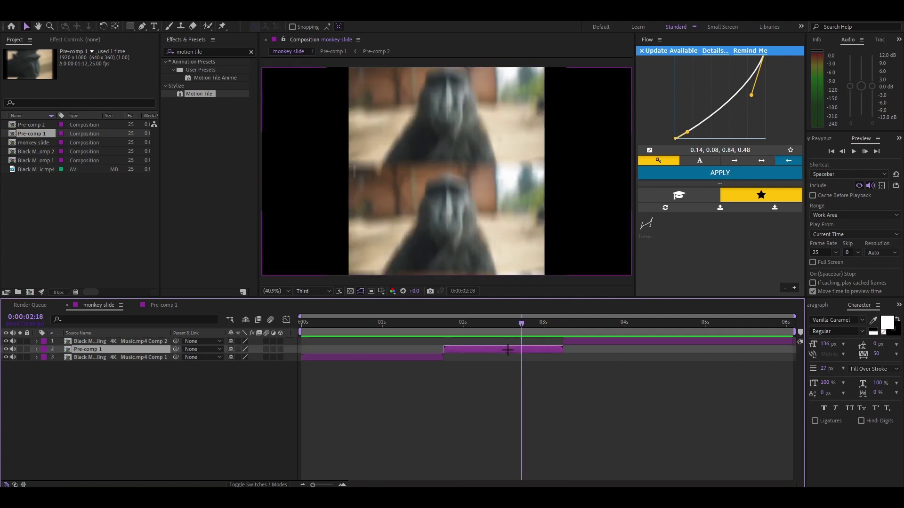
pyautogui.click(504, 349)
pyautogui.click(505, 325)
pyautogui.click(163, 305)
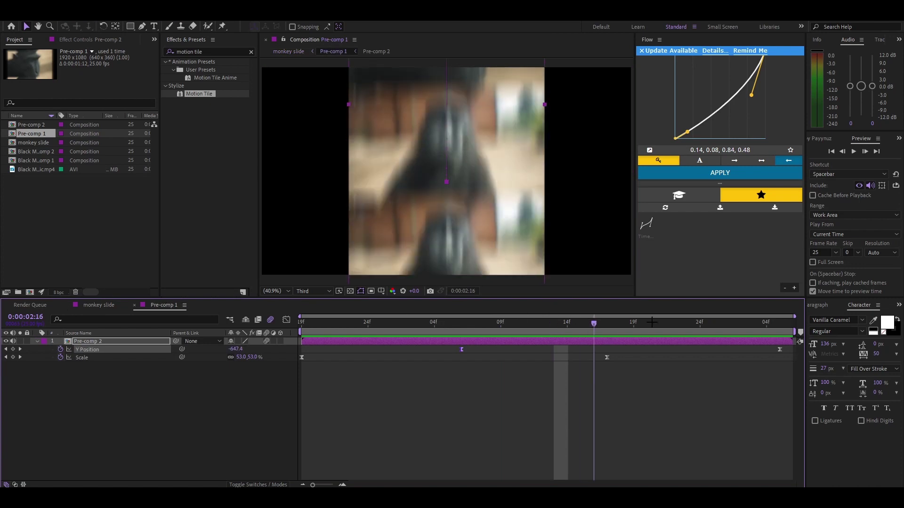
pyautogui.click(126, 305)
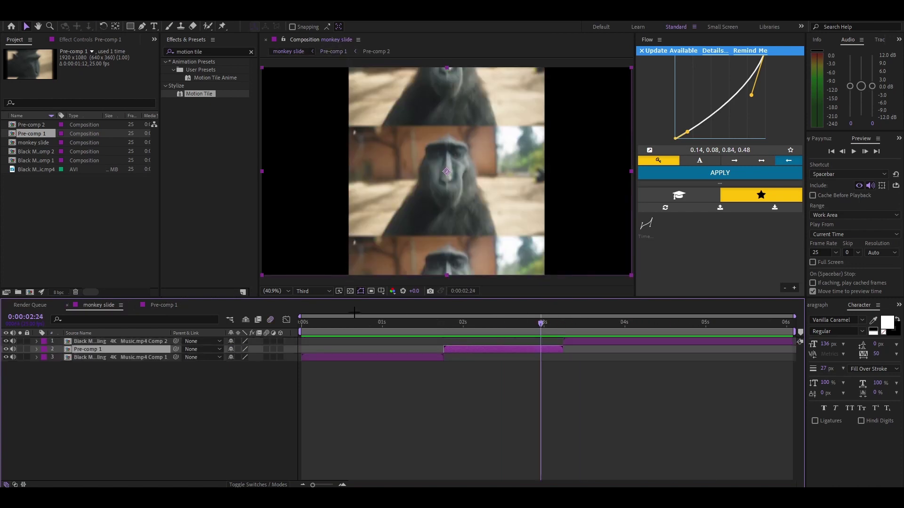
# Keyframe the Pre-comp 1 layer's Scale at 0:00:02:22 and set it to 201% at 0:00:03:05
pyautogui.click(534, 324)
pyautogui.press('s')
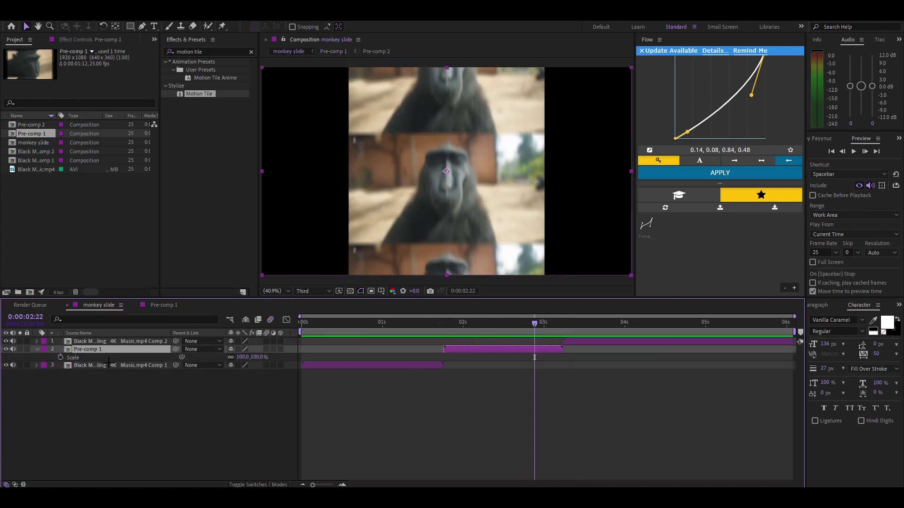
pyautogui.click(60, 358)
pyautogui.moveTo(545, 331); pyautogui.dragTo(559, 331)
pyautogui.moveTo(252, 356); pyautogui.dragTo(287, 350)
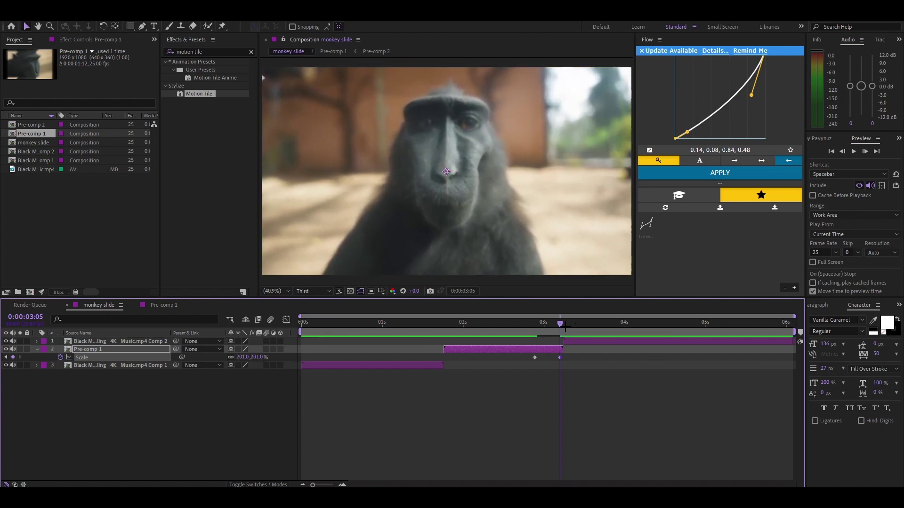
# Compare the zoomed tile's framing with the second clip, then easy-ease both Pre-comp 1 Scale keyframes and show their graph
pyautogui.moveTo(560, 323)
pyautogui.mouseDown()
pyautogui.moveTo(549, 324)
pyautogui.moveTo(576, 324)
pyautogui.mouseUp()
pyautogui.moveTo(525, 353); pyautogui.dragTo(572, 362)
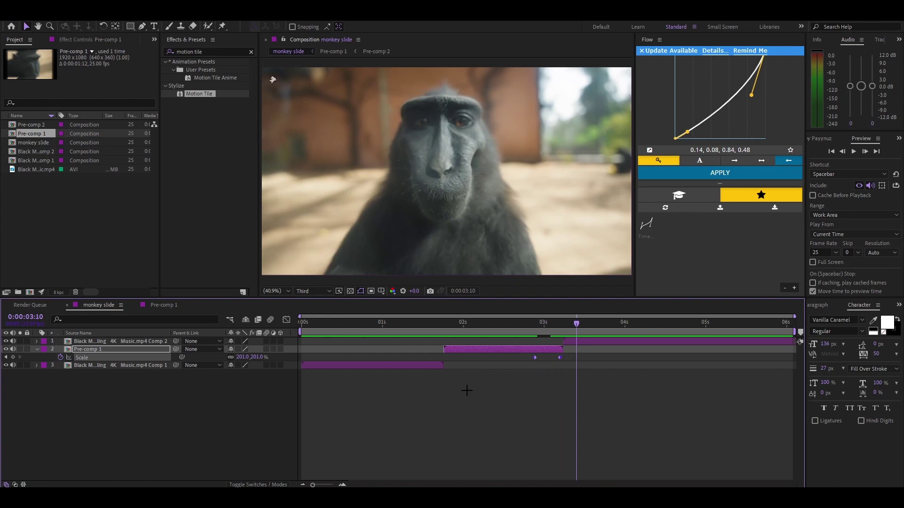
pyautogui.click(286, 320)
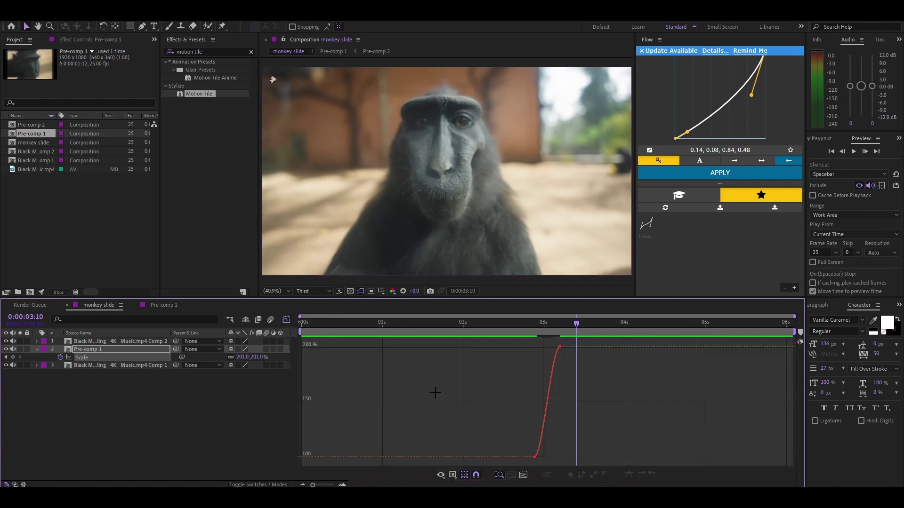
pyautogui.scroll(6, 545, 446)
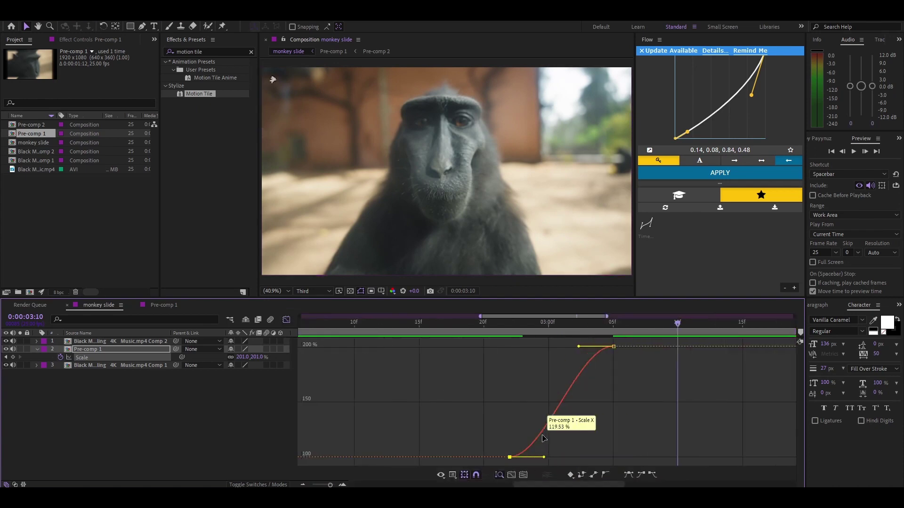
# Try extending the first Scale keyframe's outgoing handle to the second keyframe, preview the zoom-in, and undo the change
pyautogui.moveTo(524, 458); pyautogui.dragTo(649, 457)
pyautogui.press('space')
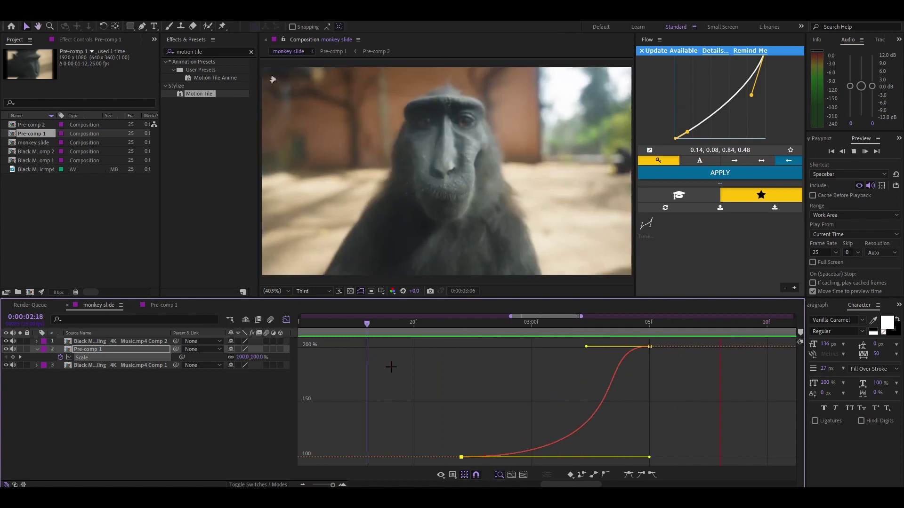
pyautogui.moveTo(367, 324); pyautogui.dragTo(273, 327)
pyautogui.press('space')
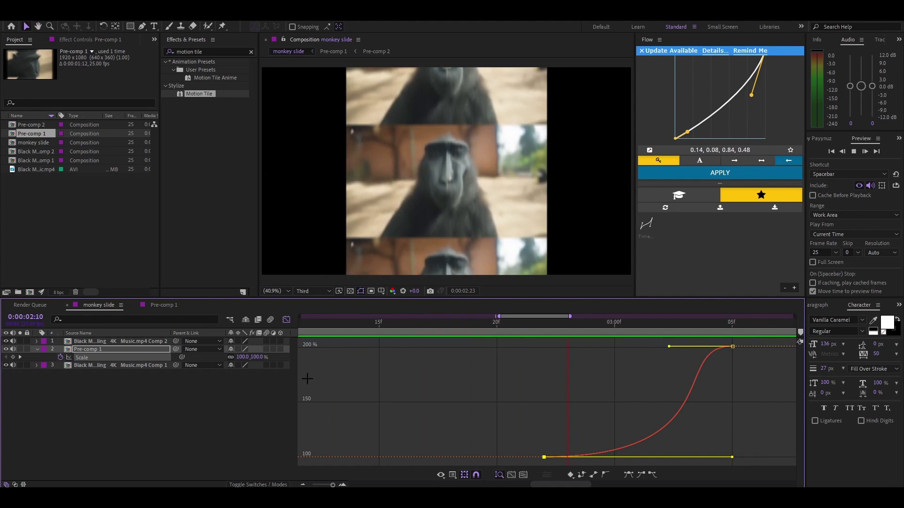
pyautogui.press('space')
pyautogui.hotkey('ctrl', 'z')
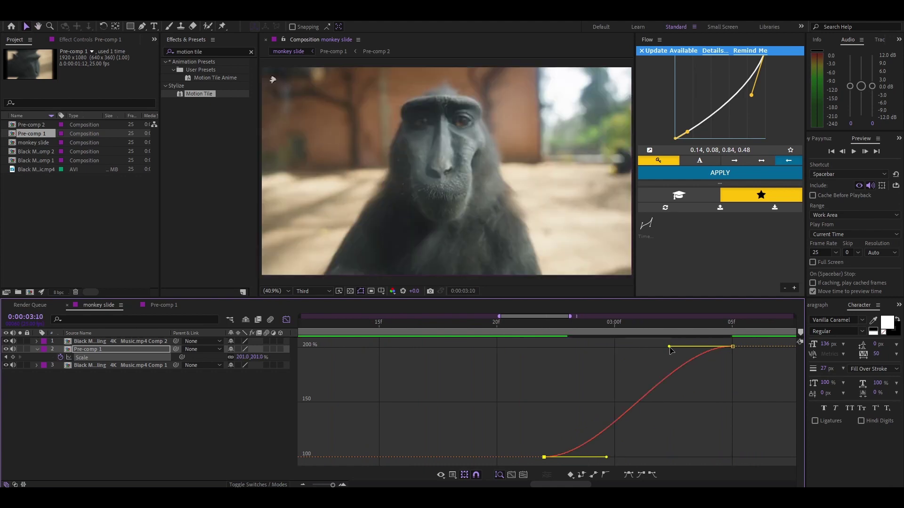
# Pull the last Scale keyframe's handle nearly straight down for a steep, fast finish, and preview the zoom-in
pyautogui.moveTo(669, 346); pyautogui.dragTo(753, 453)
pyautogui.press('space')
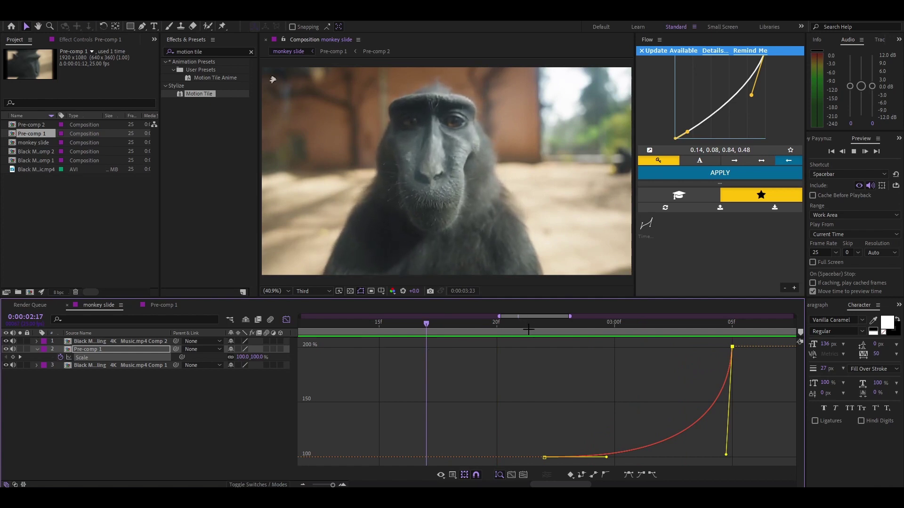
pyautogui.press('space')
# Enable motion blur for the Pre-comp 1 layer and preview the monkey slide composition from the start
pyautogui.press('-')
pyautogui.press('-')
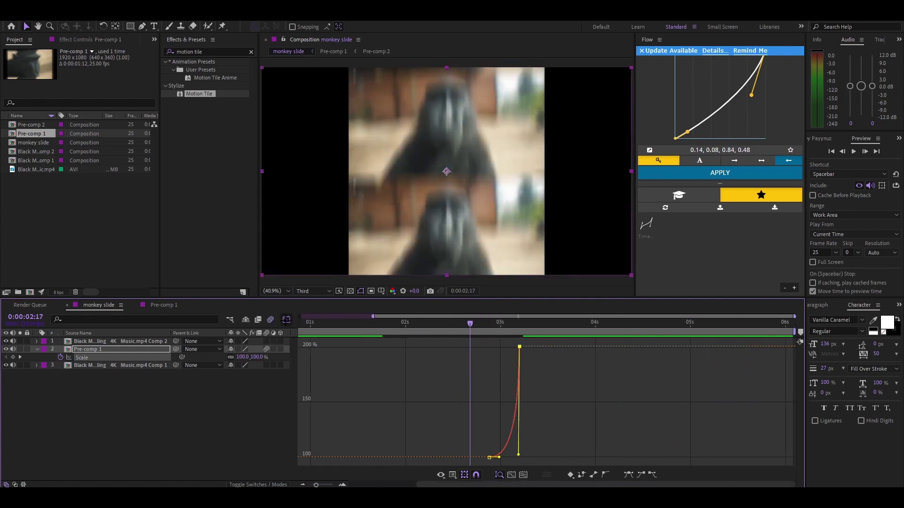
pyautogui.click(285, 320)
pyautogui.press('space')
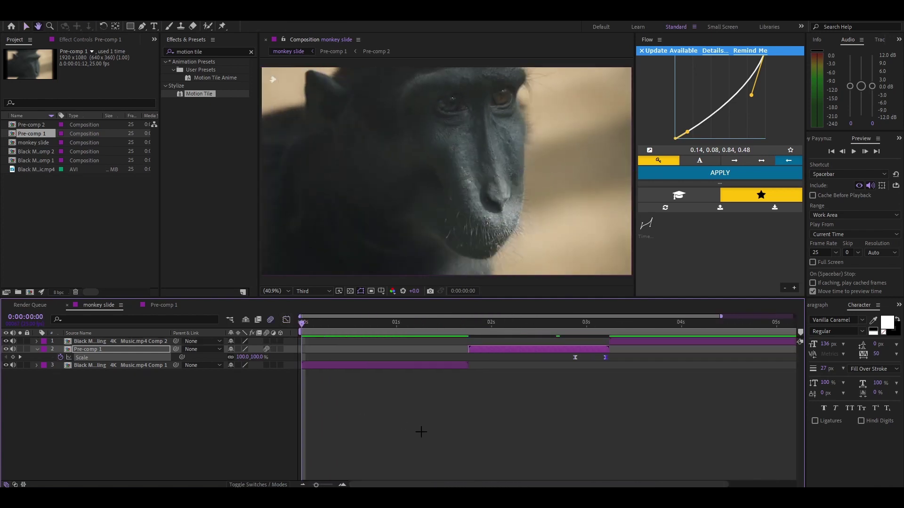
pyautogui.press('space')
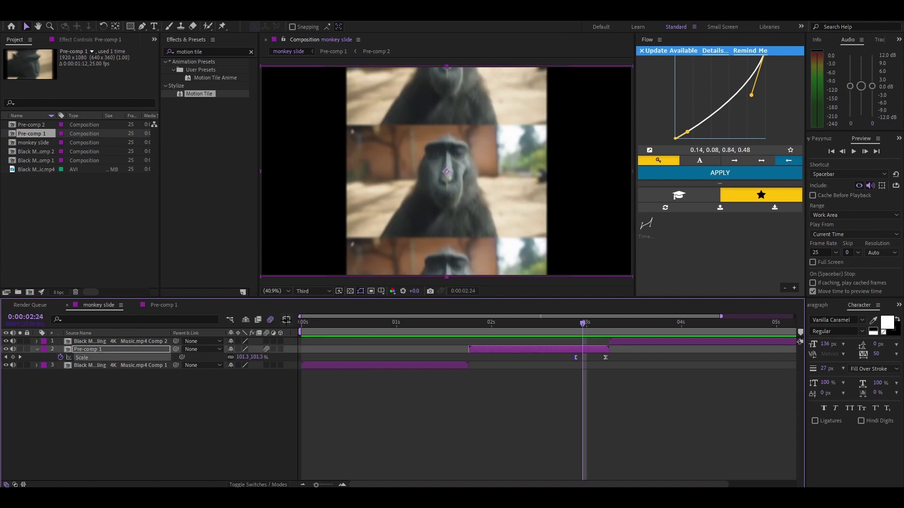
# Extend the first Scale keyframe's outgoing handle to 0:00:03:05 for a long slow start, and preview the zoom-in
pyautogui.click(286, 320)
pyautogui.scroll(4, 586, 439)
pyautogui.moveTo(443, 325); pyautogui.dragTo(323, 342)
pyautogui.press('space')
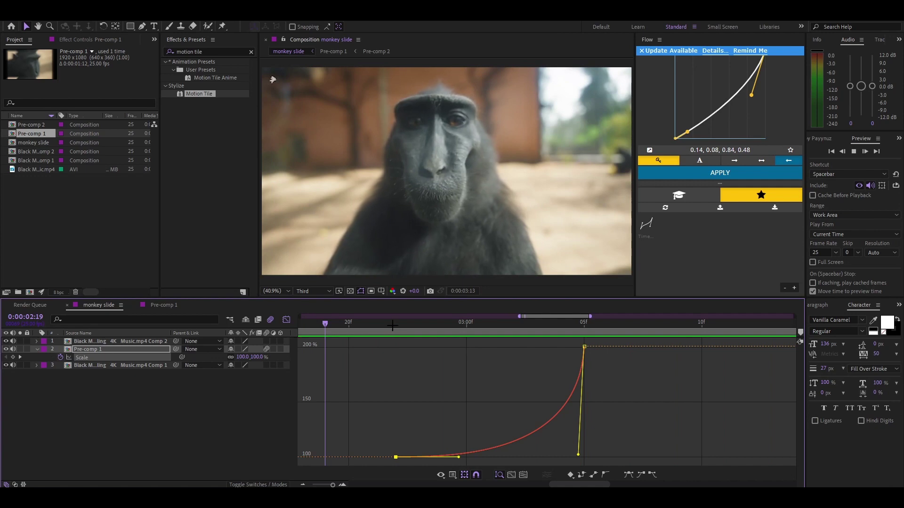
pyautogui.press('space')
pyautogui.moveTo(459, 458); pyautogui.dragTo(598, 458)
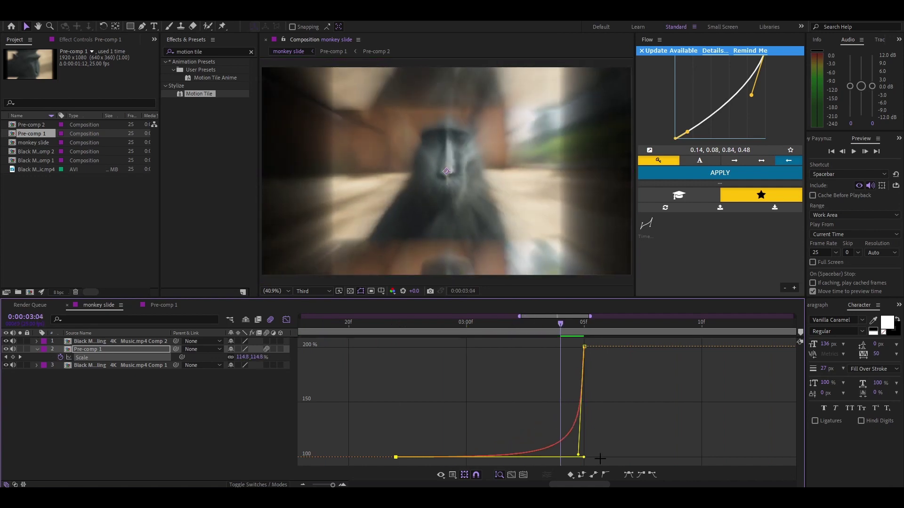
pyautogui.moveTo(527, 324); pyautogui.dragTo(396, 346)
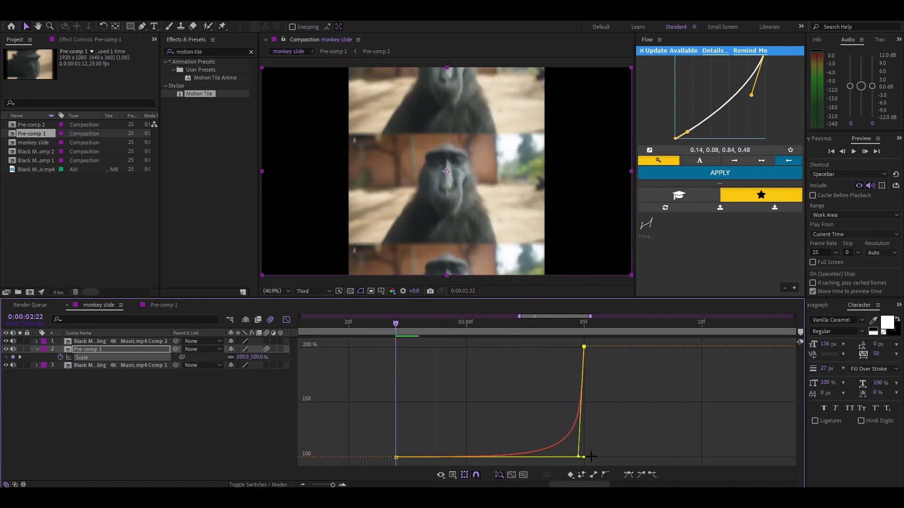
pyautogui.press('space')
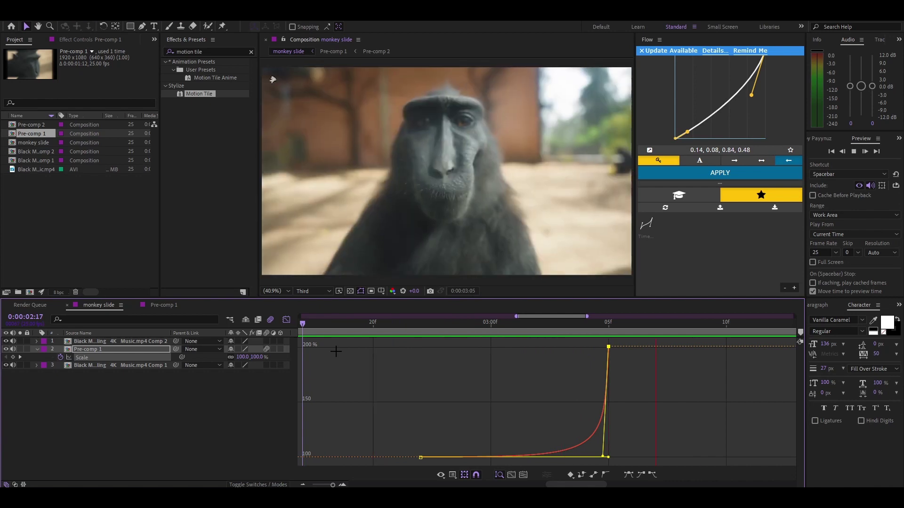
# Play the finished transition from the start of the monkey slide composition and scrub through the Pre-comp 1 section
pyautogui.moveTo(428, 326); pyautogui.dragTo(605, 315)
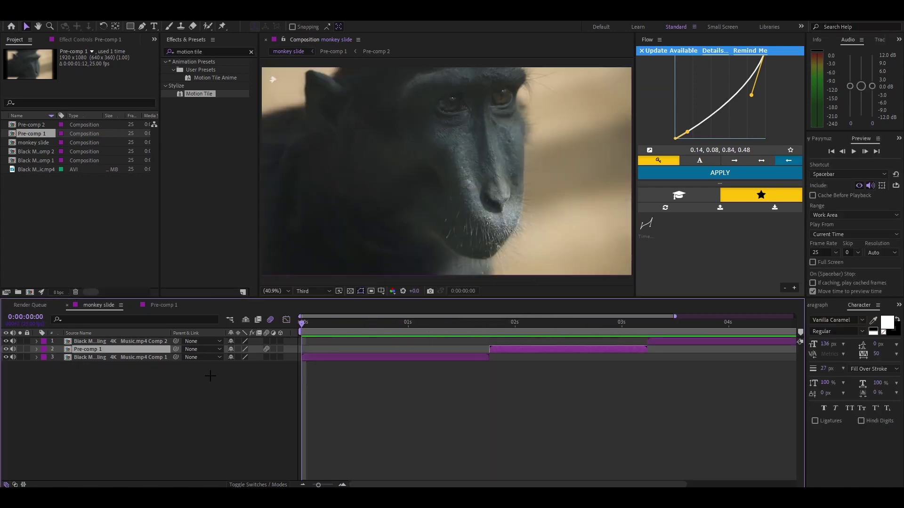
pyautogui.press('space')
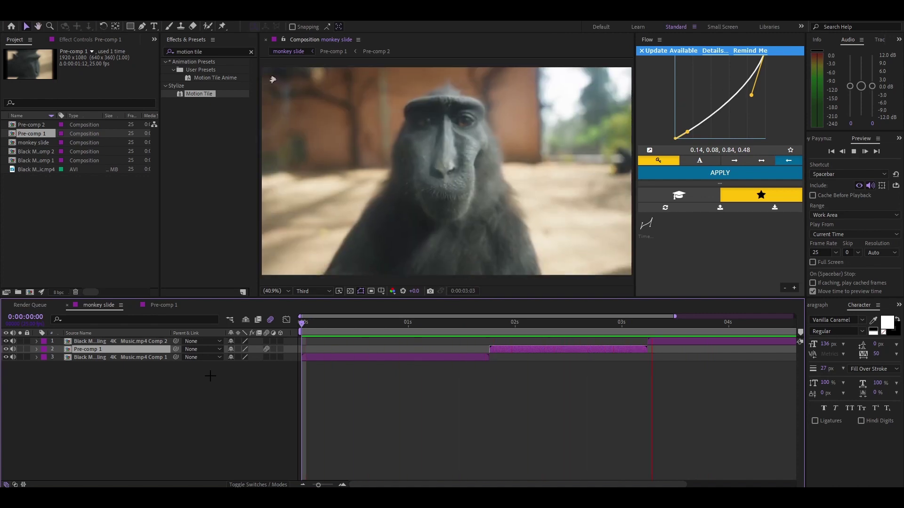
pyautogui.press('space')
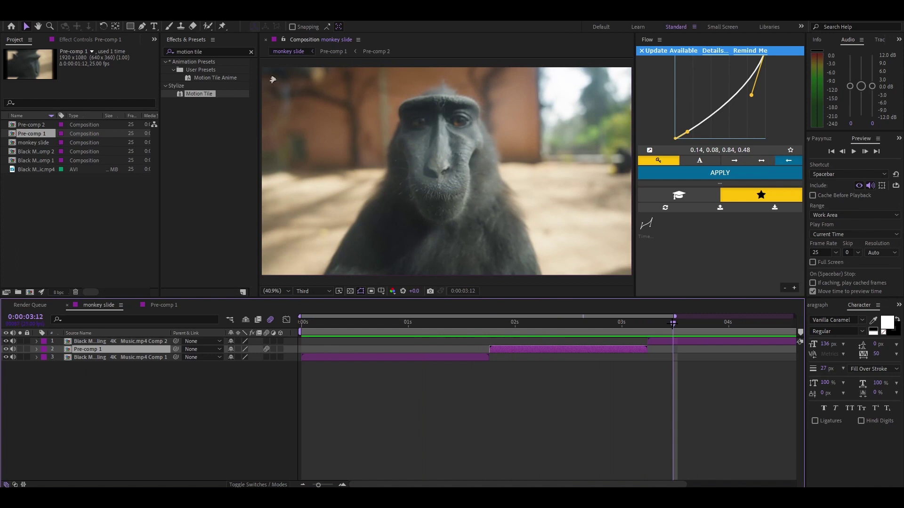
pyautogui.moveTo(471, 329); pyautogui.dragTo(622, 329)
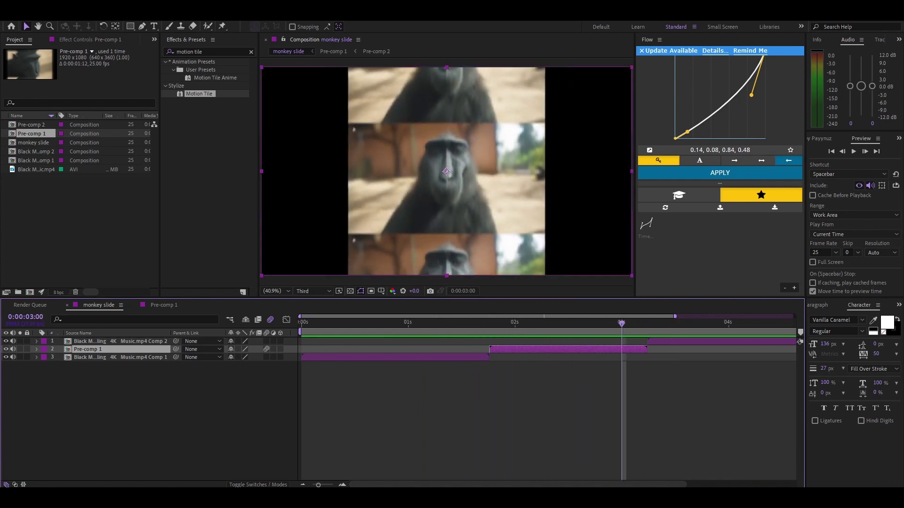
# Duplicate the first monkey clip layer and place the copy directly beneath Pre-comp 1, starting and ending with that layer
pyautogui.click(502, 328)
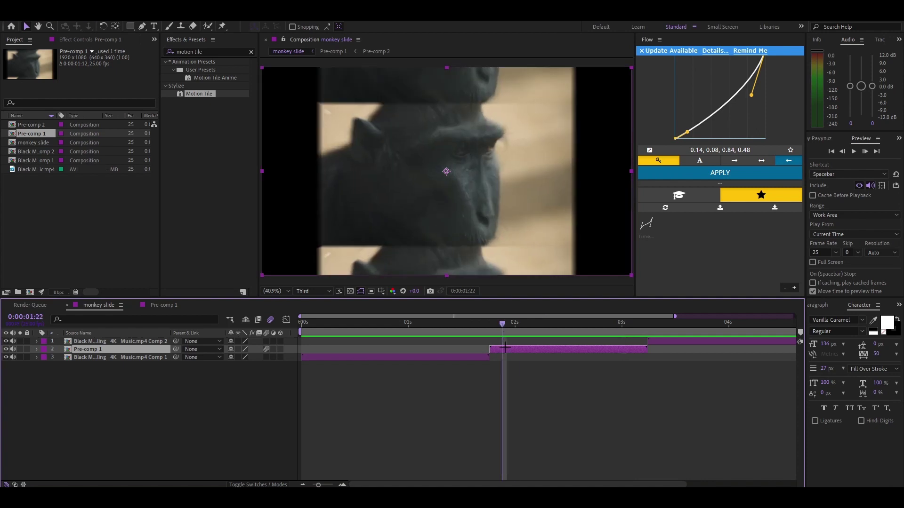
pyautogui.moveTo(441, 329); pyautogui.dragTo(421, 329)
pyautogui.click(439, 356)
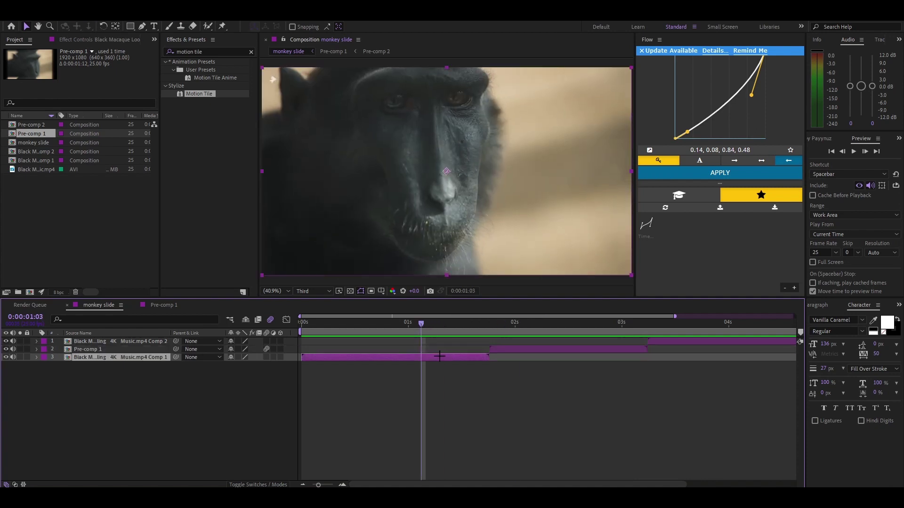
pyautogui.hotkey('ctrl', 'd')
pyautogui.moveTo(419, 359); pyautogui.dragTo(606, 358)
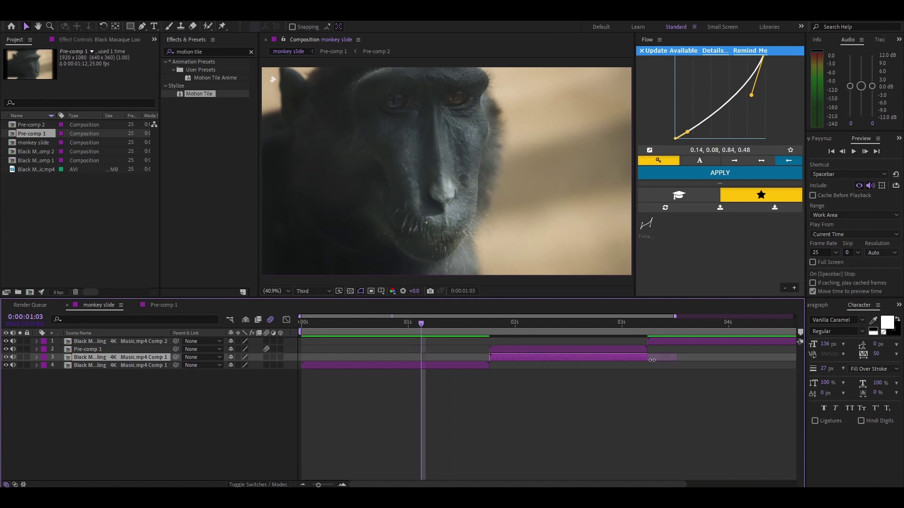
# Apply BCC+Black and White to the duplicated clip beneath Pre-comp 1 and scrub into the transition to check the background
pyautogui.click(221, 52)
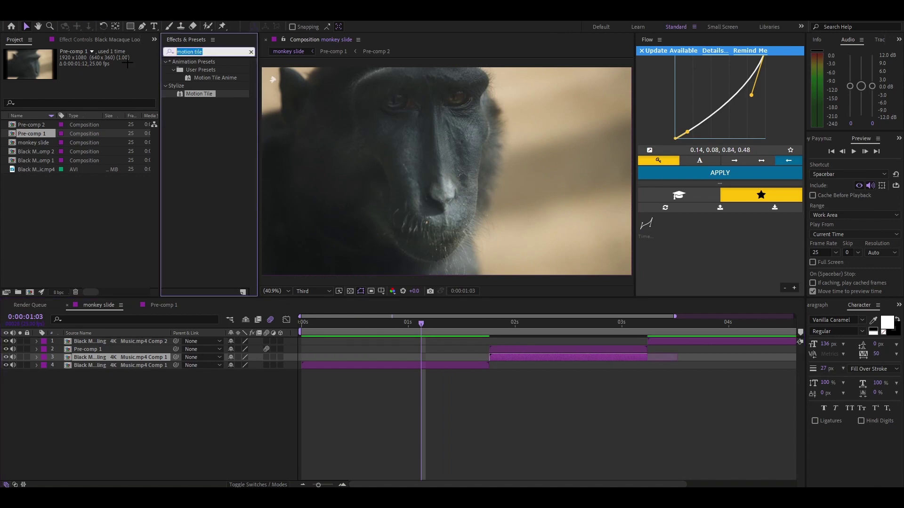
pyautogui.write('black an')
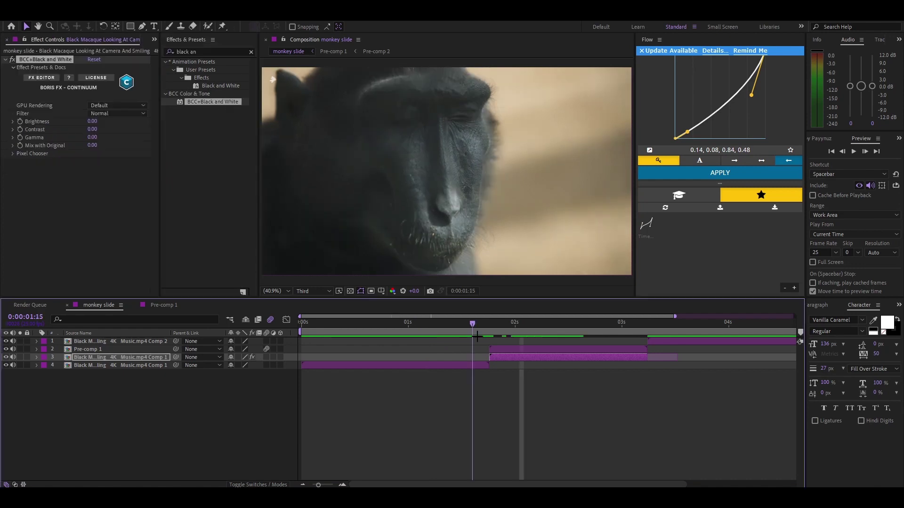
pyautogui.moveTo(474, 332); pyautogui.dragTo(540, 331)
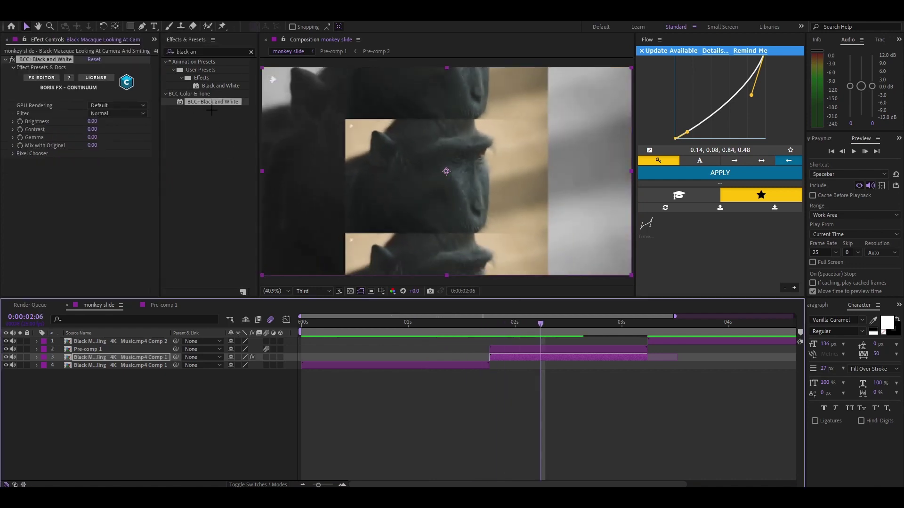
# Find the BCC Lens Blur OBS effect and apply it to the black-and-white background copy
pyautogui.click(216, 52)
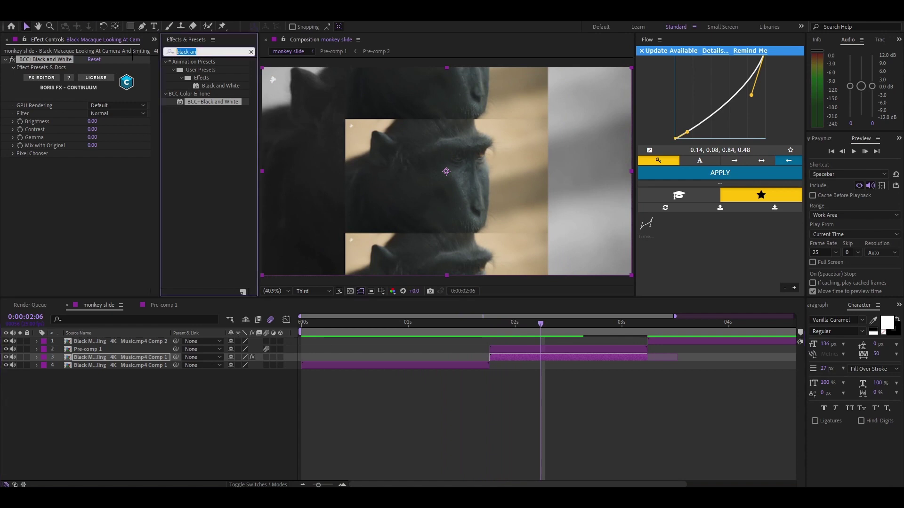
pyautogui.write('obs')
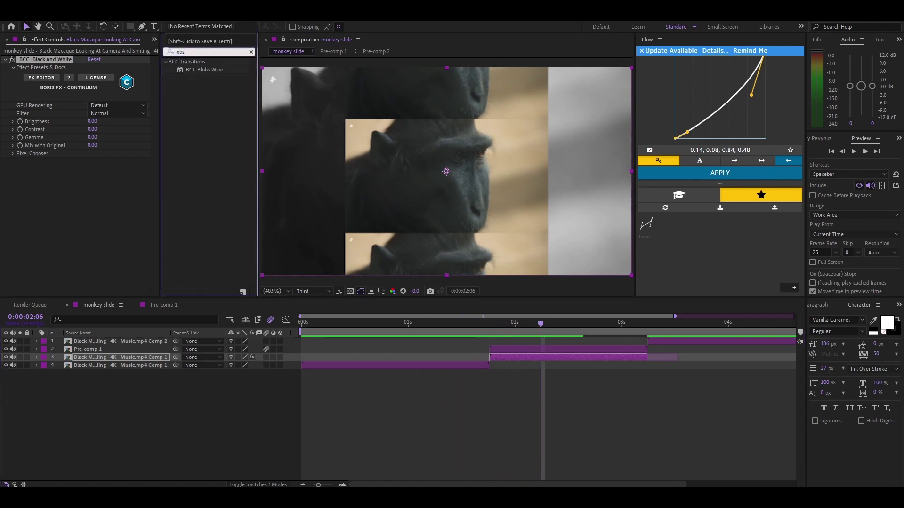
pyautogui.write('blur')
pyautogui.moveTo(212, 197); pyautogui.dragTo(532, 359)
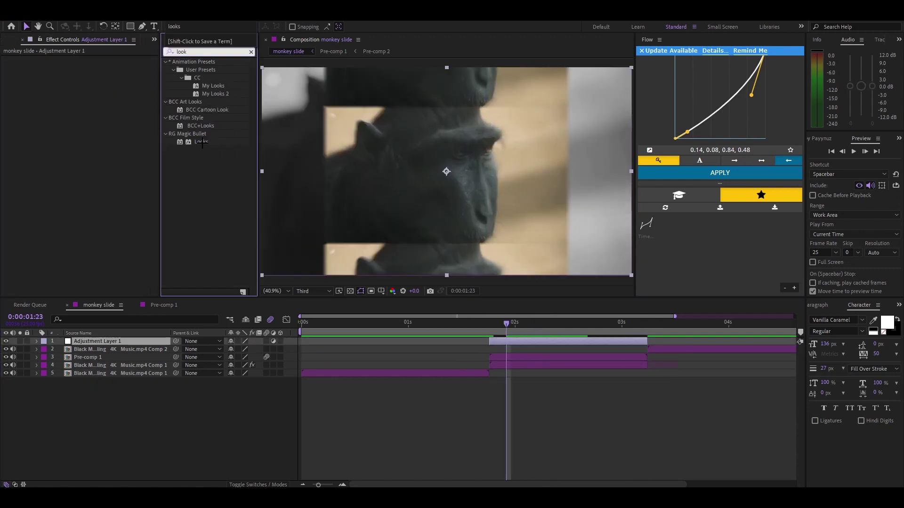
# Apply Magic Bullet Looks to Adjustment Layer 1 and add a Lens Distortion tool with Distortion set to -45.9%
pyautogui.moveTo(202, 143); pyautogui.dragTo(521, 340)
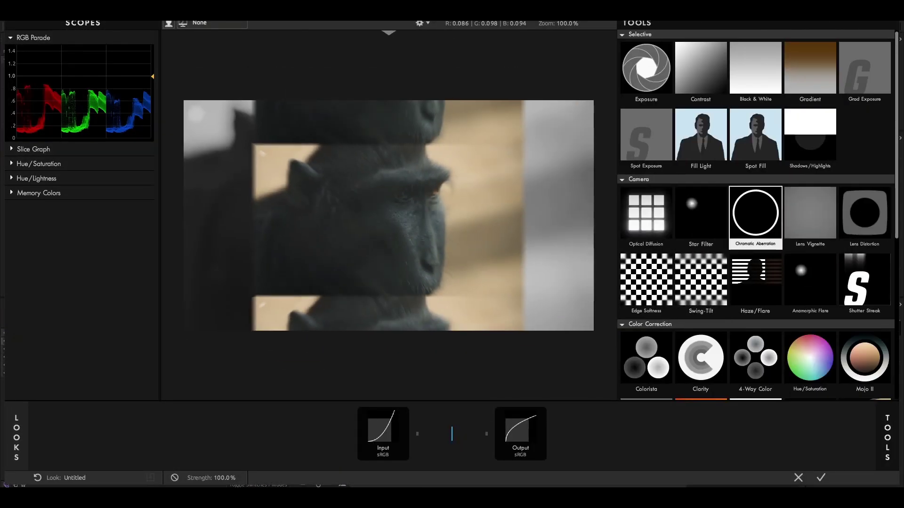
pyautogui.click(863, 214)
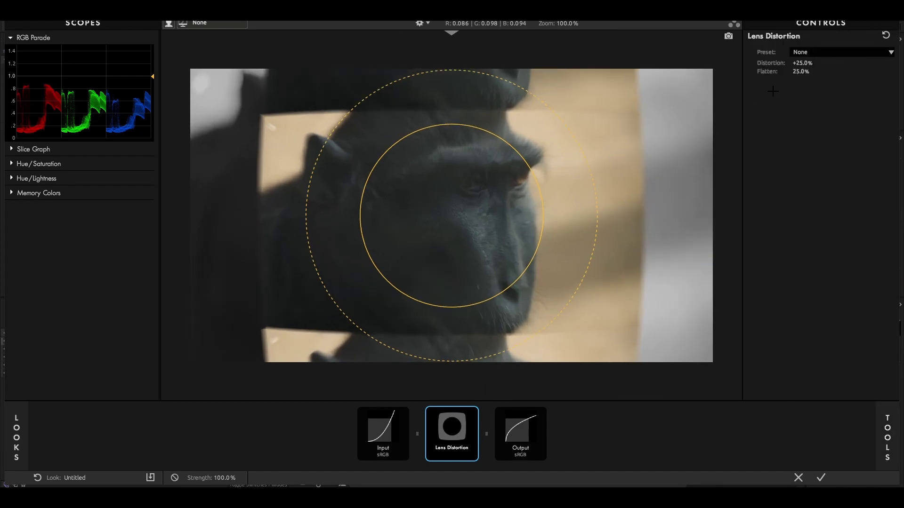
pyautogui.moveTo(802, 62); pyautogui.dragTo(770, 62)
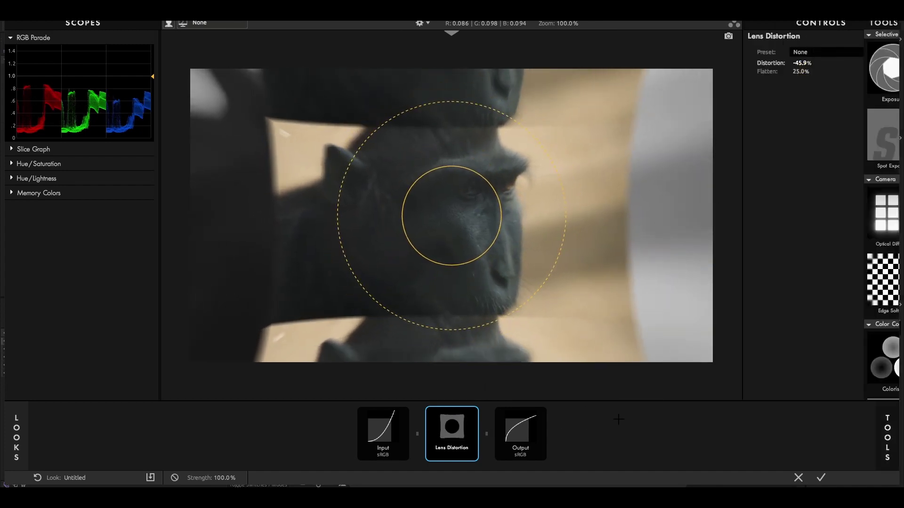
# Add a Chromatic Aberration tool to the look, raise its Red/Cyan amount, and accept the look
pyautogui.click(754, 120)
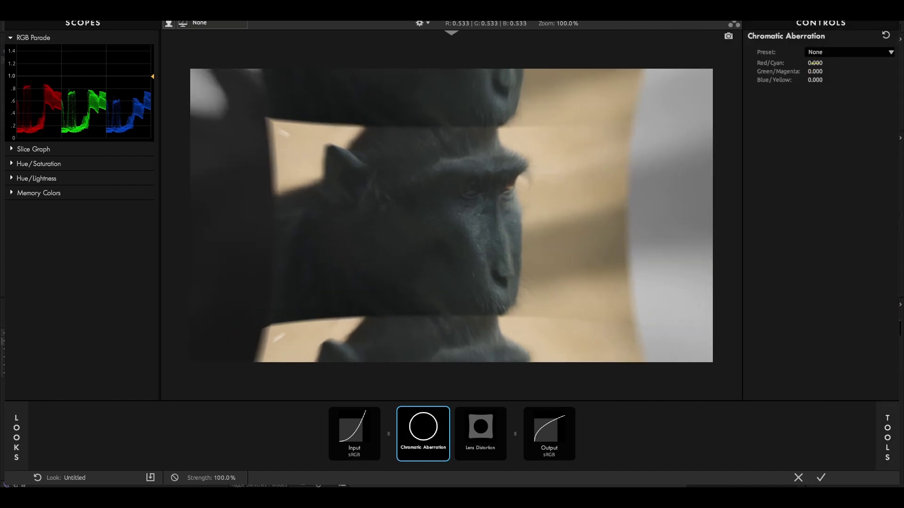
pyautogui.moveTo(816, 63); pyautogui.dragTo(860, 63)
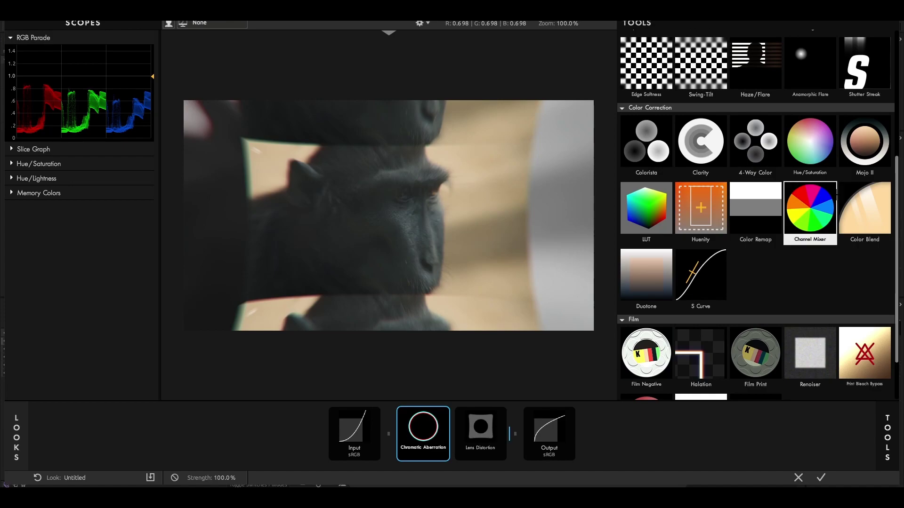
pyautogui.click(821, 476)
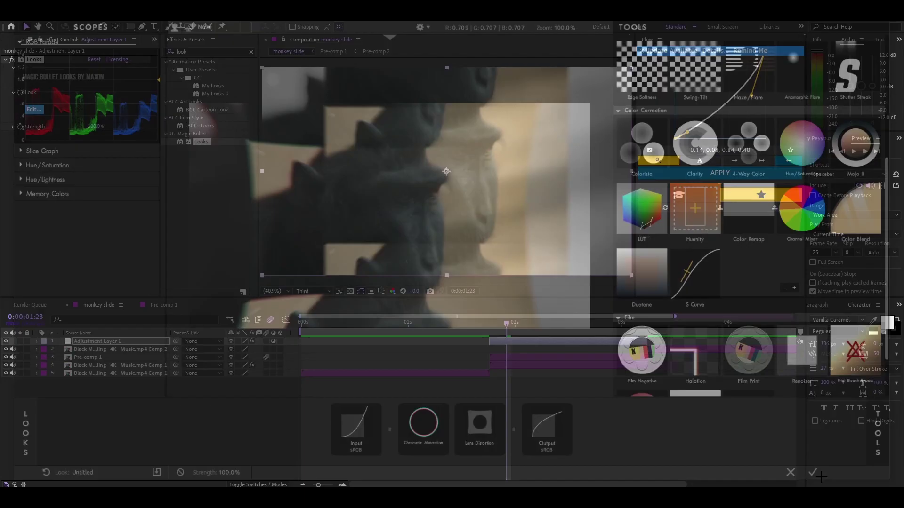
# Play the composition from the start and scrub through the transition to review the distortion and blurred background
pyautogui.moveTo(498, 323); pyautogui.dragTo(301, 350)
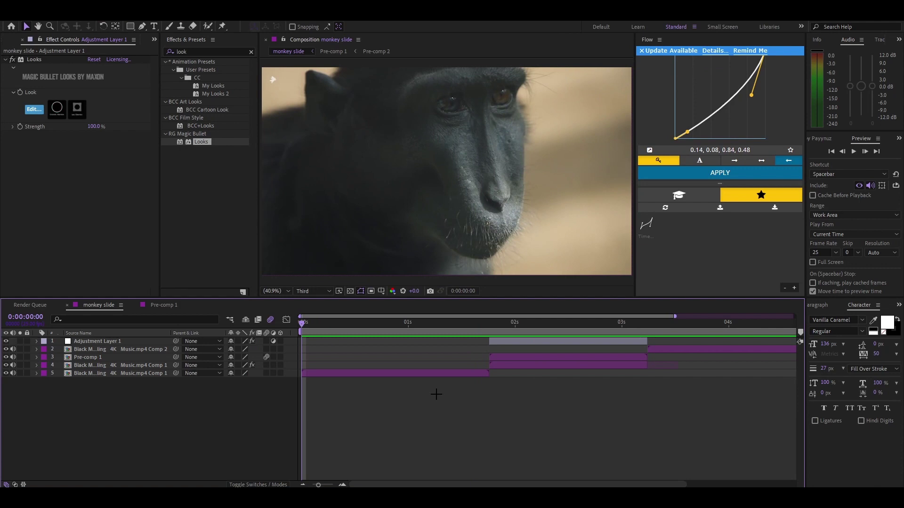
pyautogui.press('space')
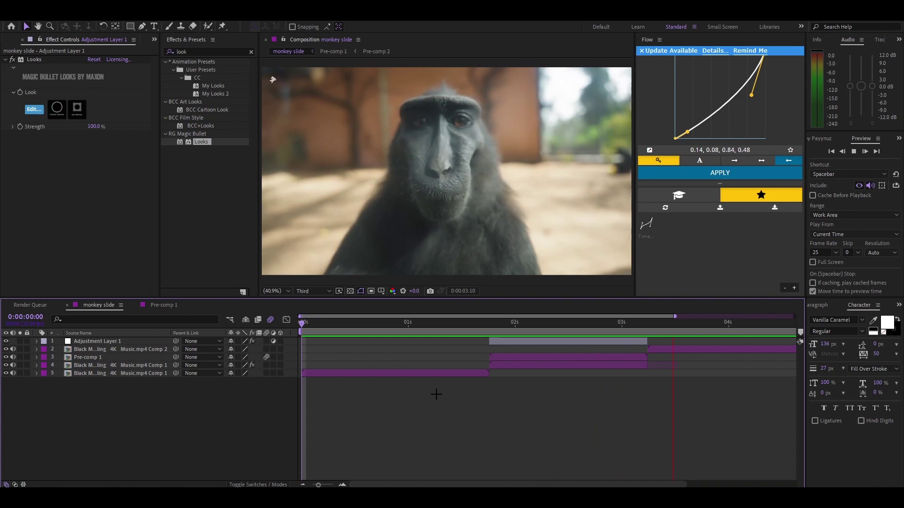
pyautogui.press('space')
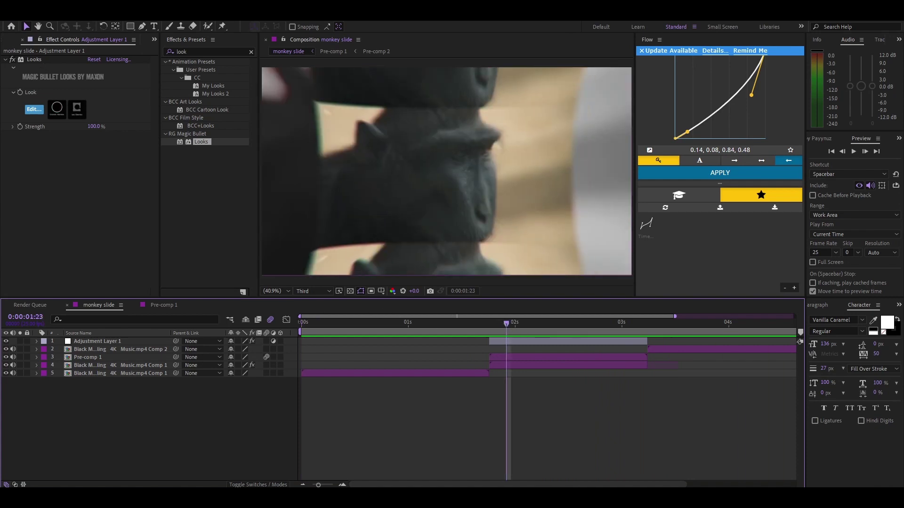
pyautogui.moveTo(511, 323); pyautogui.dragTo(613, 321)
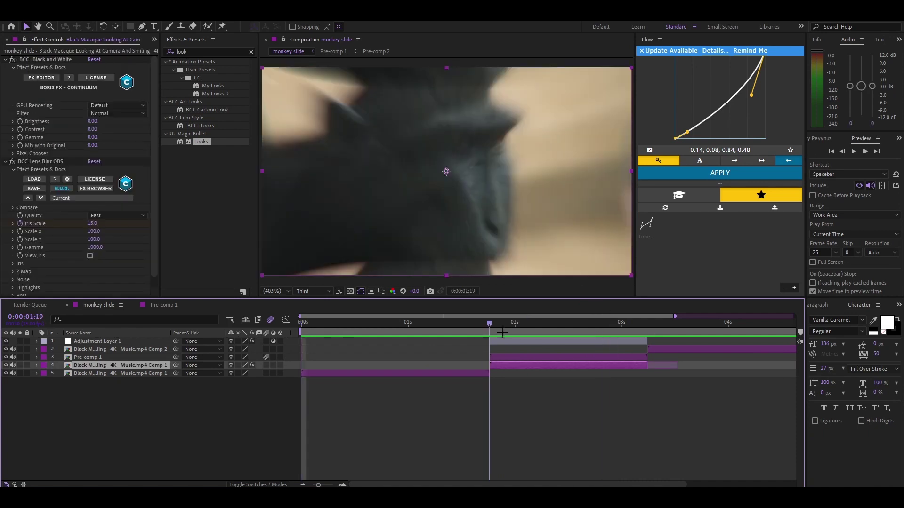
pyautogui.moveTo(489, 335); pyautogui.dragTo(600, 327)
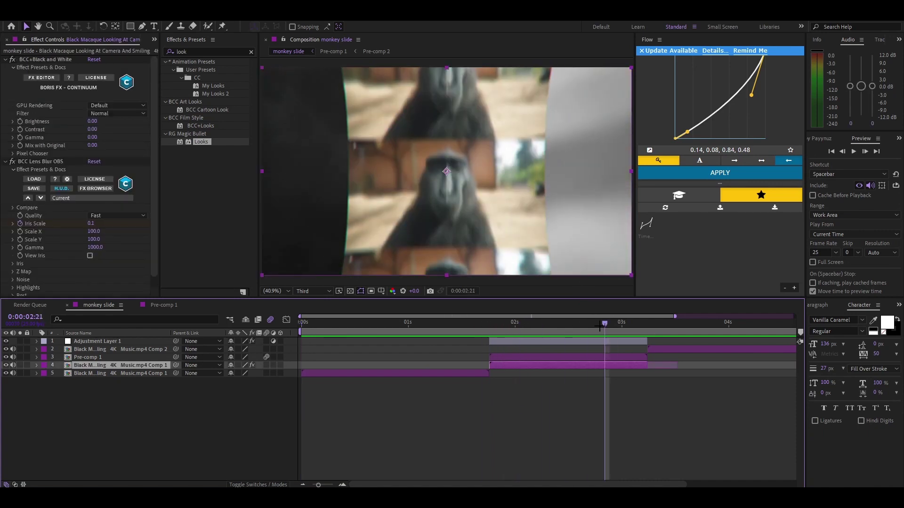
# Try deleting Adjustment Layer 1, preview the transition without its look, and undo the deletion
pyautogui.click(518, 344)
pyautogui.press('Delete')
pyautogui.moveTo(494, 324); pyautogui.dragTo(541, 321)
pyautogui.press('space')
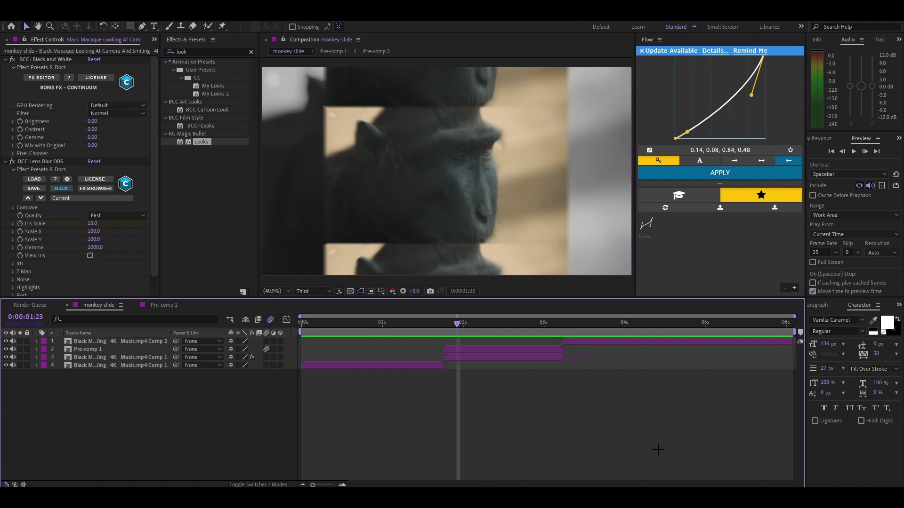
pyautogui.press('space')
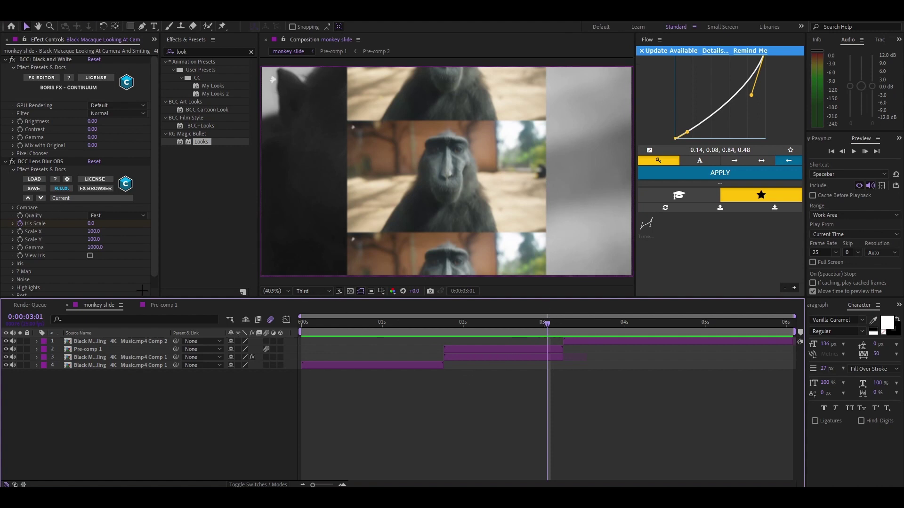
pyautogui.press('Home')
pyautogui.press('space')
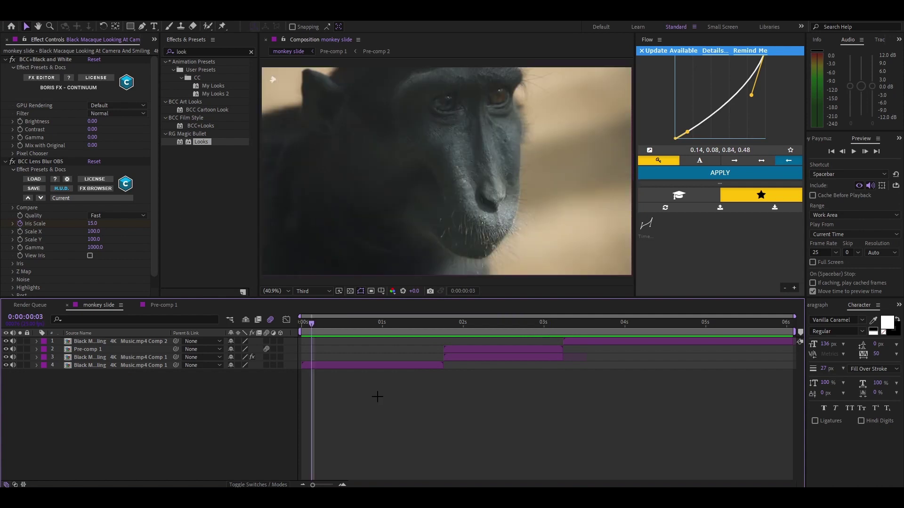
pyautogui.moveTo(381, 324); pyautogui.dragTo(541, 317)
pyautogui.hotkey('ctrl', 'z')
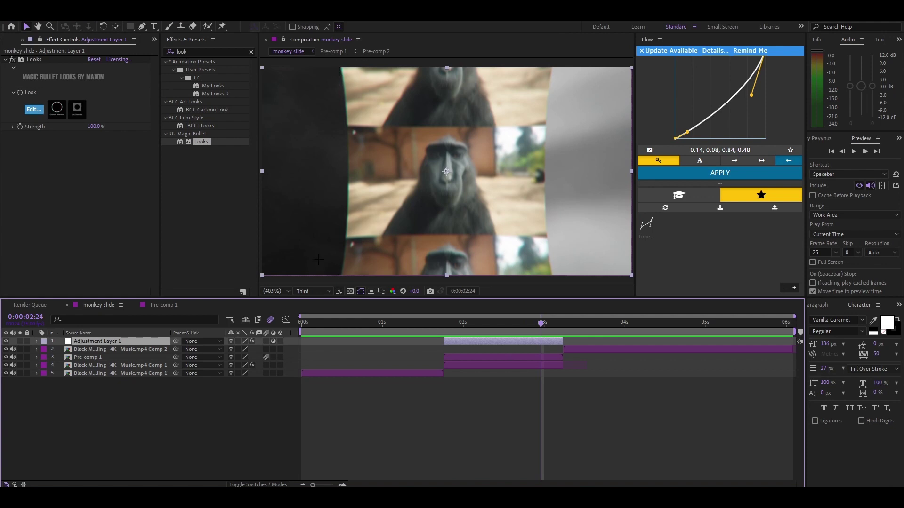
# Try the S_DropShadow effect on Adjustment Layer 1 with Shift X at 470.32, and remove the effect
pyautogui.click(203, 51)
pyautogui.write('drops')
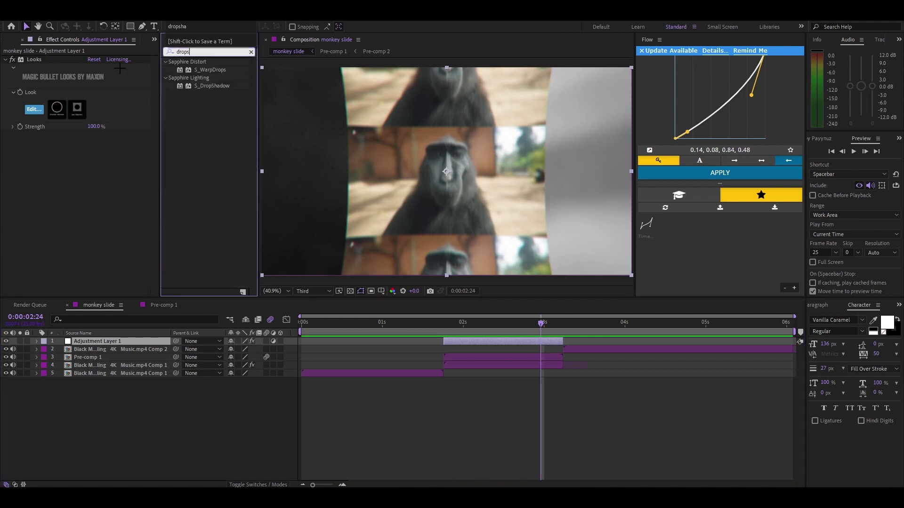
pyautogui.moveTo(212, 86); pyautogui.dragTo(489, 324)
pyautogui.click(478, 324)
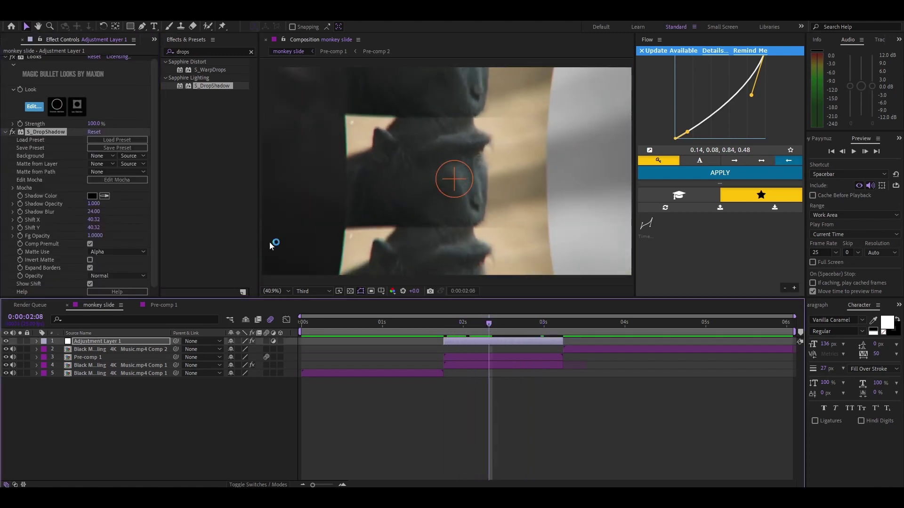
pyautogui.moveTo(96, 219); pyautogui.dragTo(111, 219)
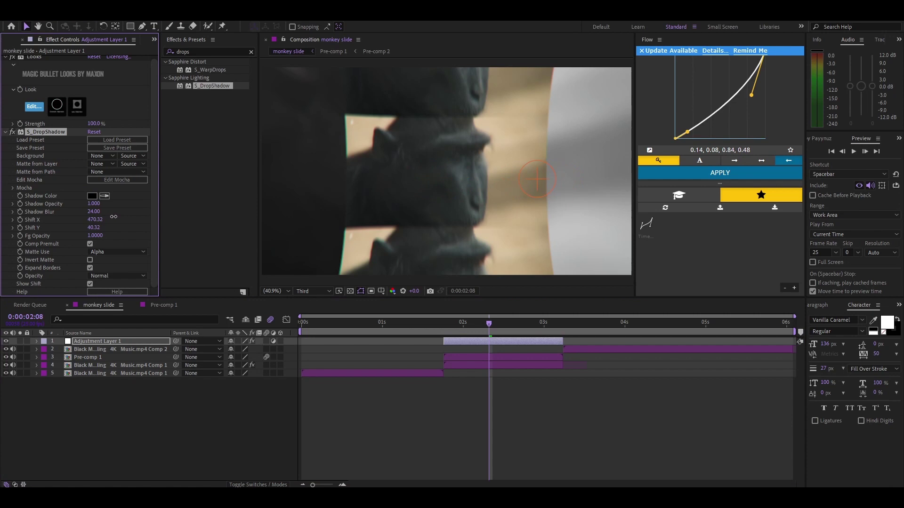
pyautogui.press('Delete')
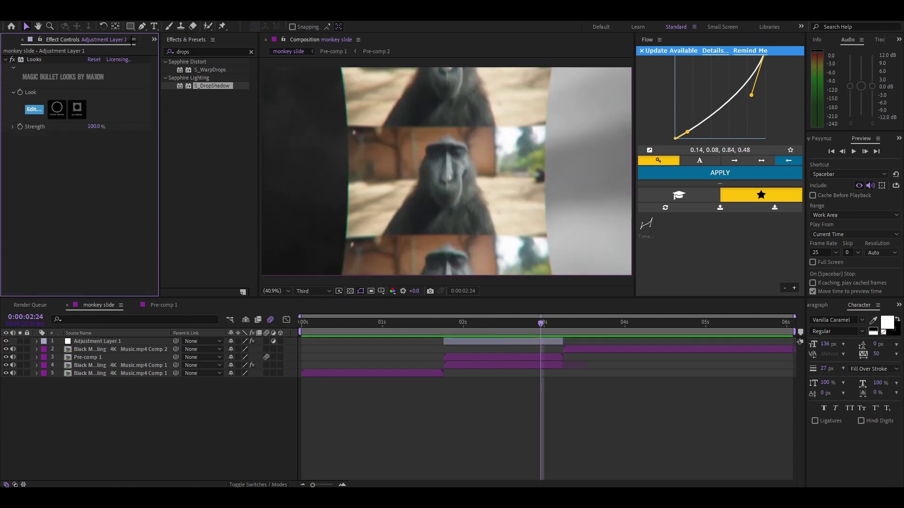
# Apply S_DropShadow to Pre-comp 1 with Shadow Opacity 0.410 and Shift X about 20, and check it within the transition
pyautogui.moveTo(213, 86); pyautogui.dragTo(476, 354)
pyautogui.moveTo(91, 131); pyautogui.dragTo(64, 133)
pyautogui.moveTo(476, 323)
pyautogui.mouseDown()
pyautogui.moveTo(468, 323)
pyautogui.moveTo(479, 323)
pyautogui.mouseUp()
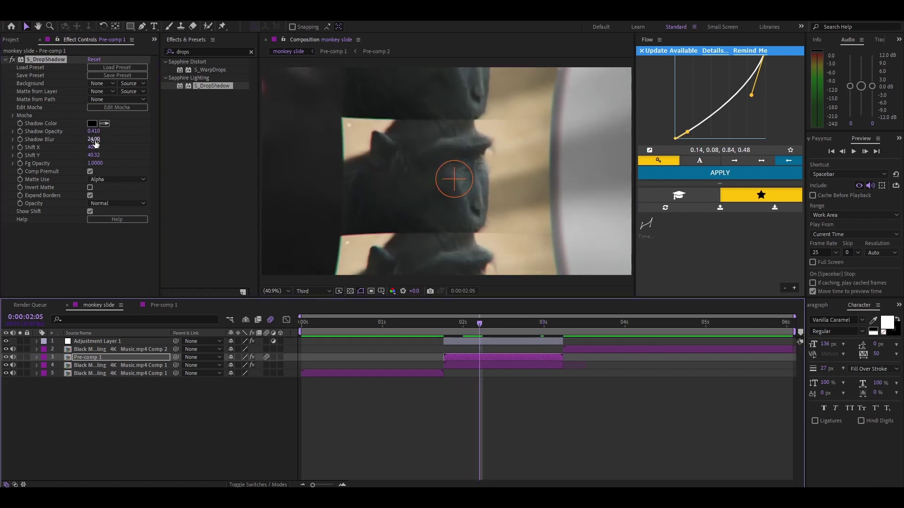
pyautogui.click(499, 323)
# Select Adjustment Layer 1, scrub through the transition, and place the time indicator at the layer's start, 0:00:01:19
pyautogui.click(518, 339)
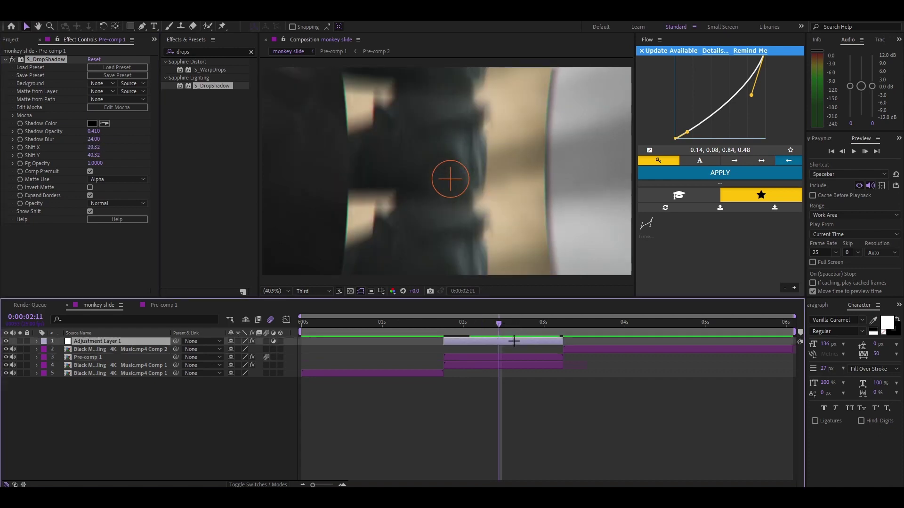
pyautogui.click(555, 324)
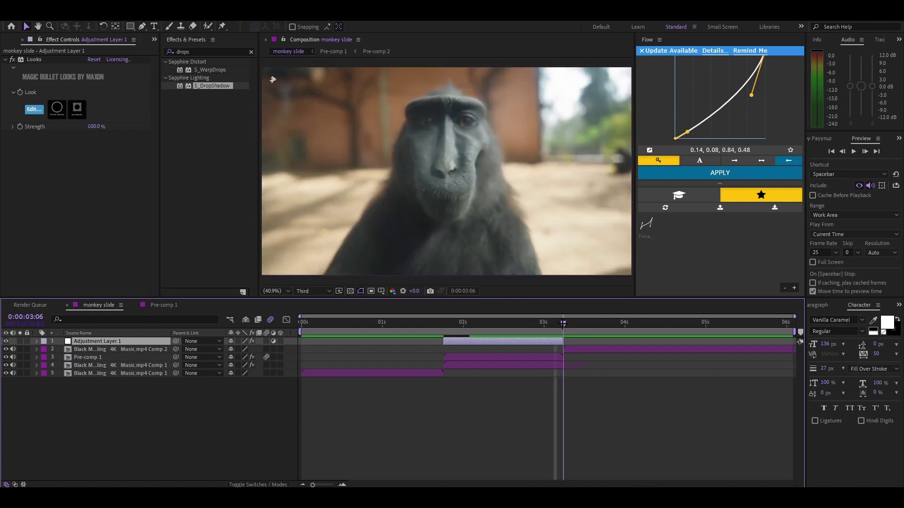
pyautogui.click(495, 323)
pyautogui.moveTo(466, 363); pyautogui.dragTo(446, 370)
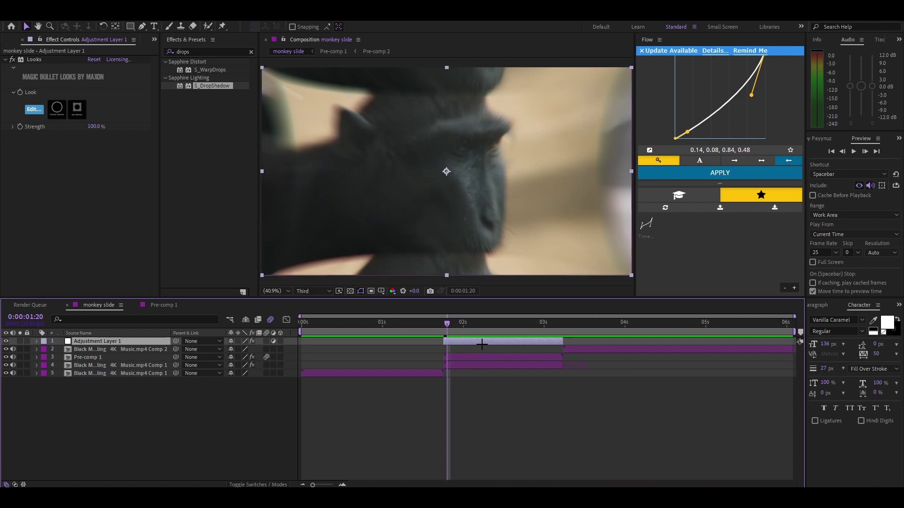
pyautogui.moveTo(447, 323); pyautogui.dragTo(438, 332)
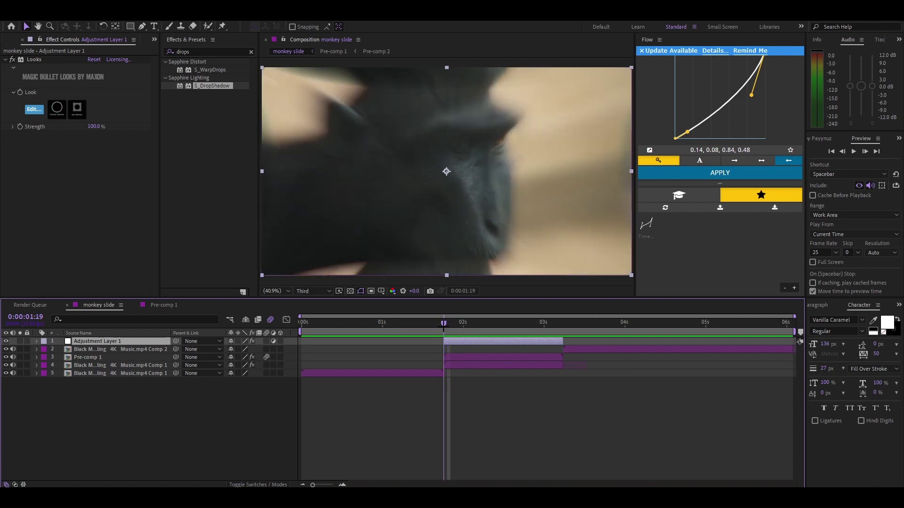